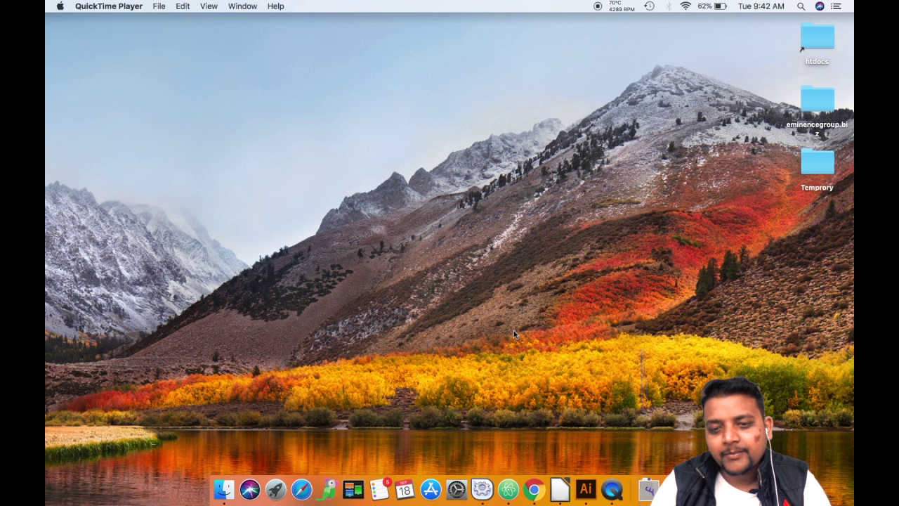
Hide the Chrome windows, switch to Illustrator and select the new 500 × 500 px document's name
click(534, 488)
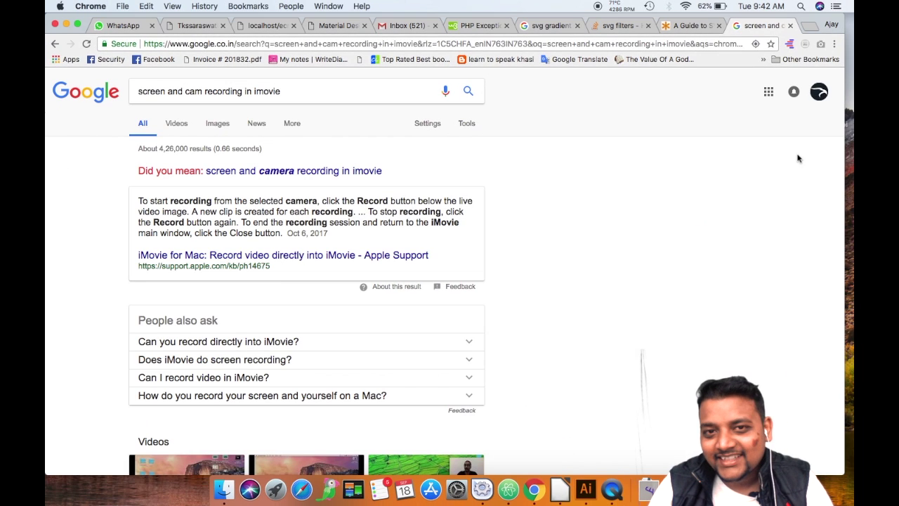
click(66, 25)
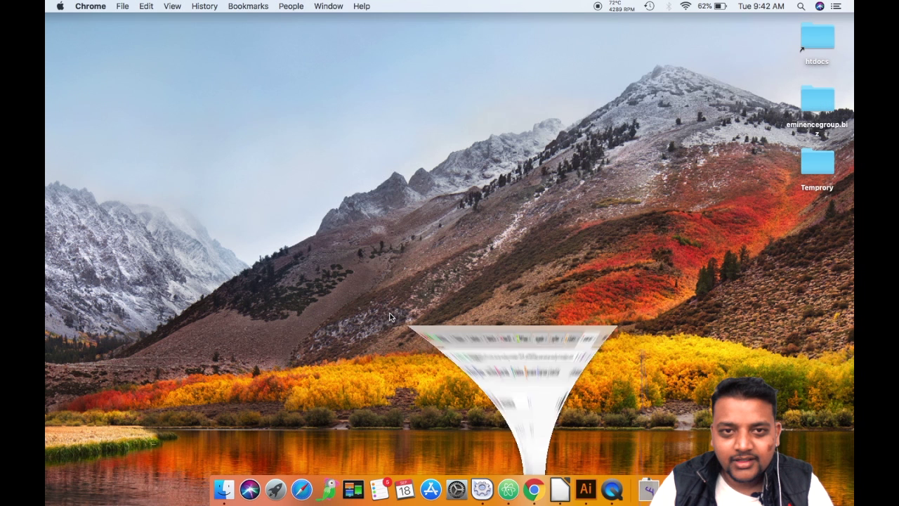
right_click(534, 484)
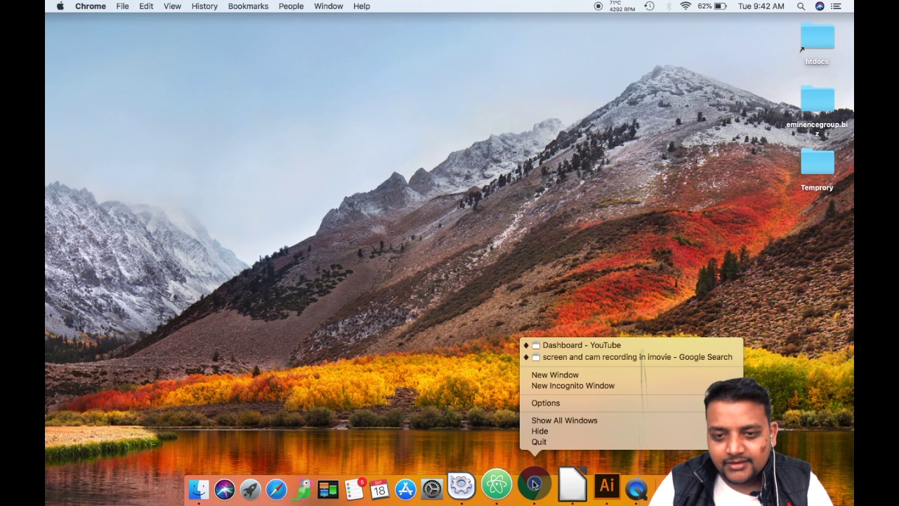
click(548, 344)
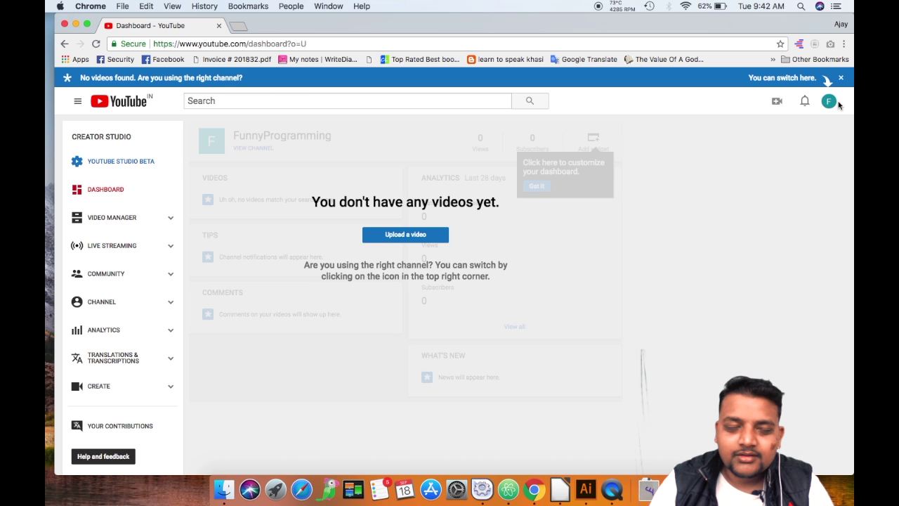
click(76, 23)
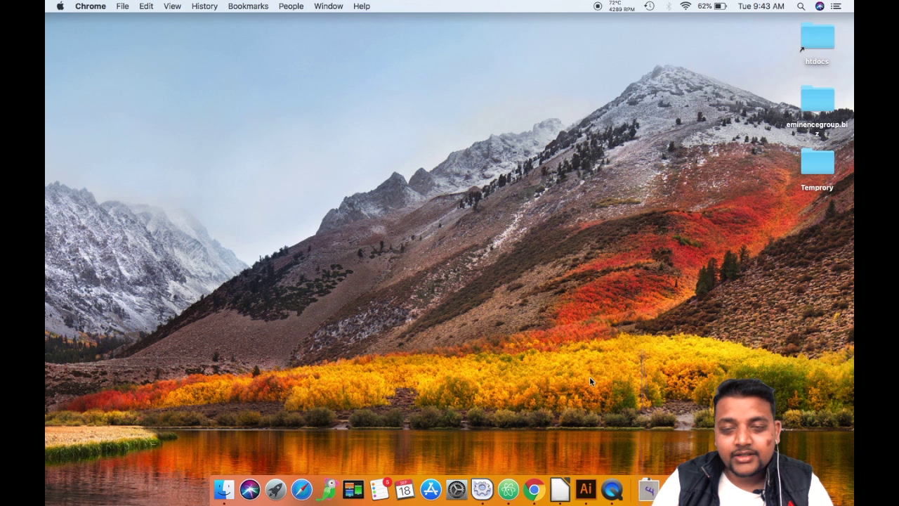
click(590, 485)
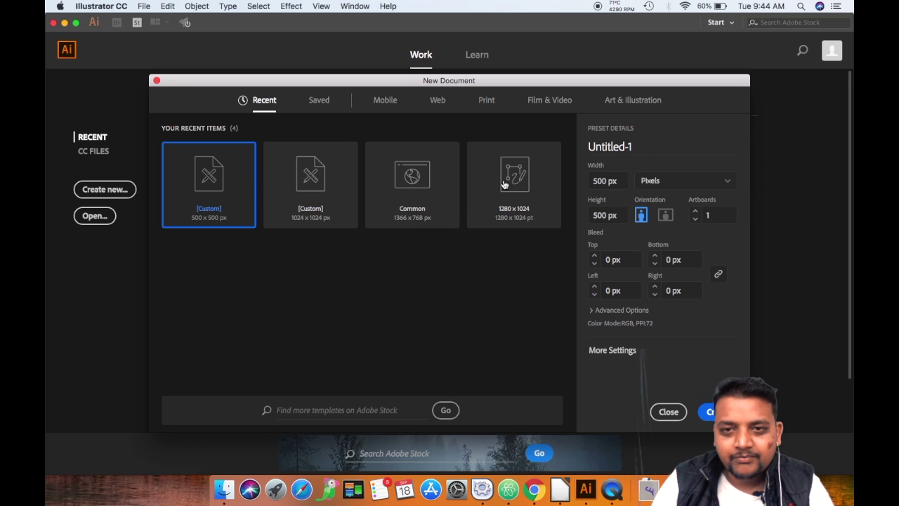
click(643, 143)
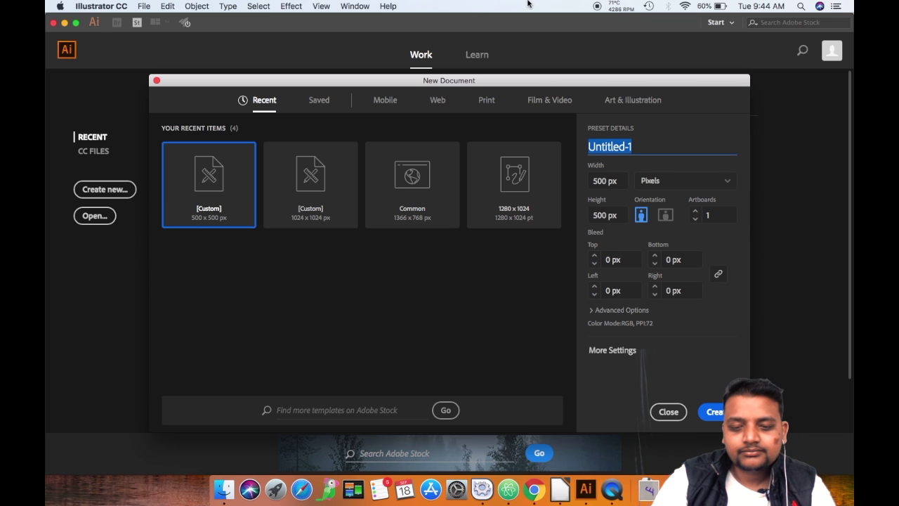
Name the new document 'FunnyProgramming', correct its spelling, and confirm the settings
text(Funny)
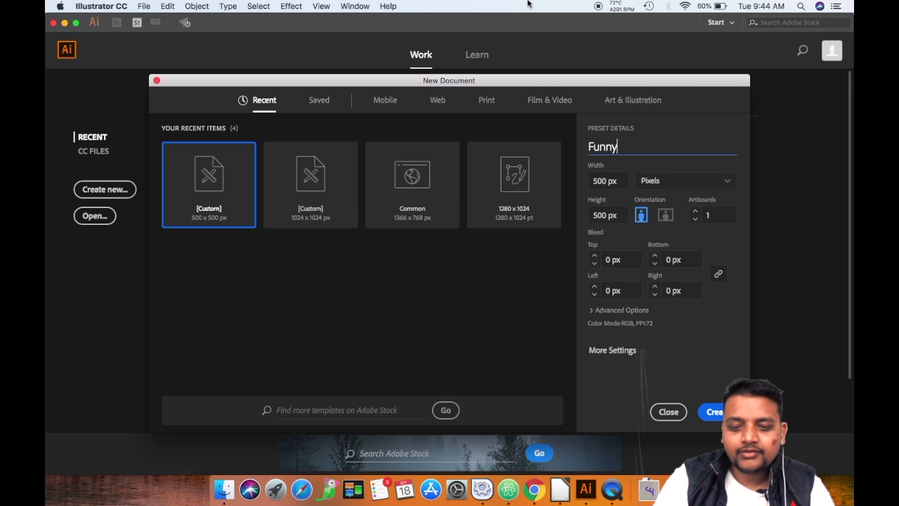
text(Programim)
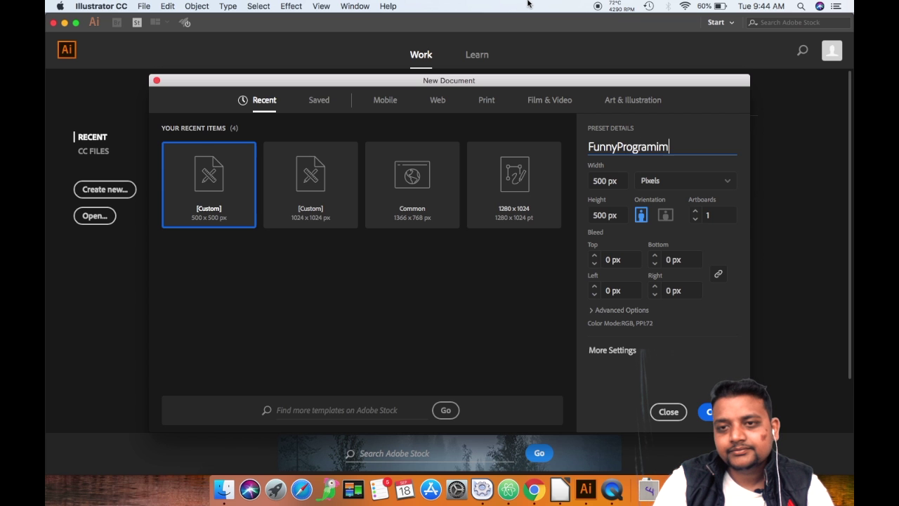
key(BackSpace)
key(BackSpace)
text(ing)
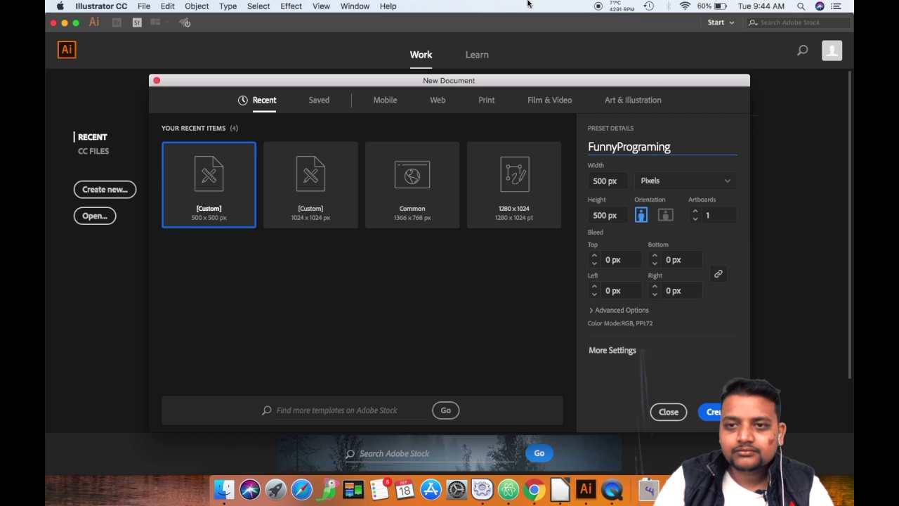
key(super+a)
key(Left)
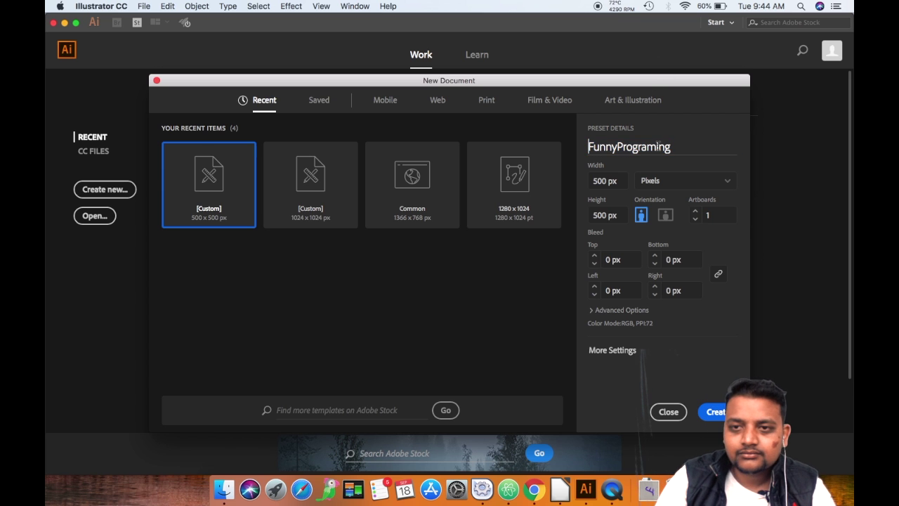
key(Right)
key(Right)
key(Right)
key(Right)
key(Right)
key(Right)
key(Right)
key(Right)
key(Right)
key(Right)
key(Right)
key(Right)
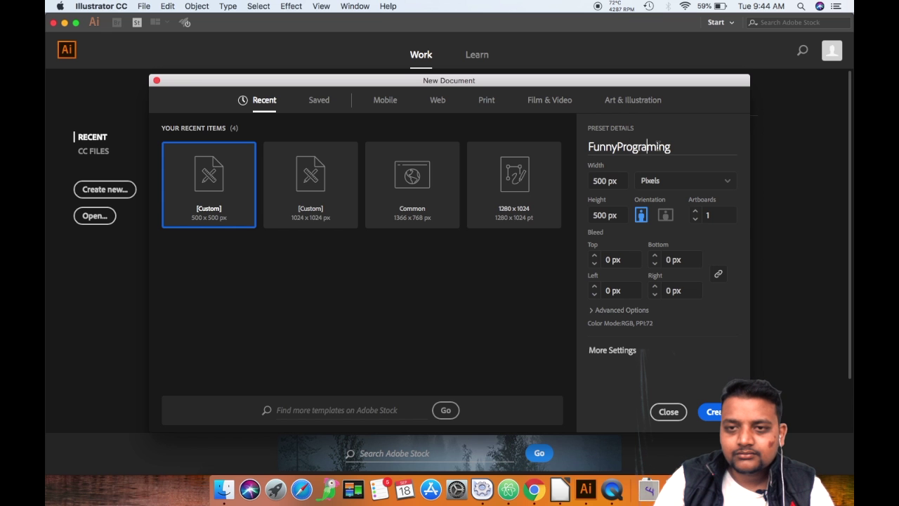
text(m)
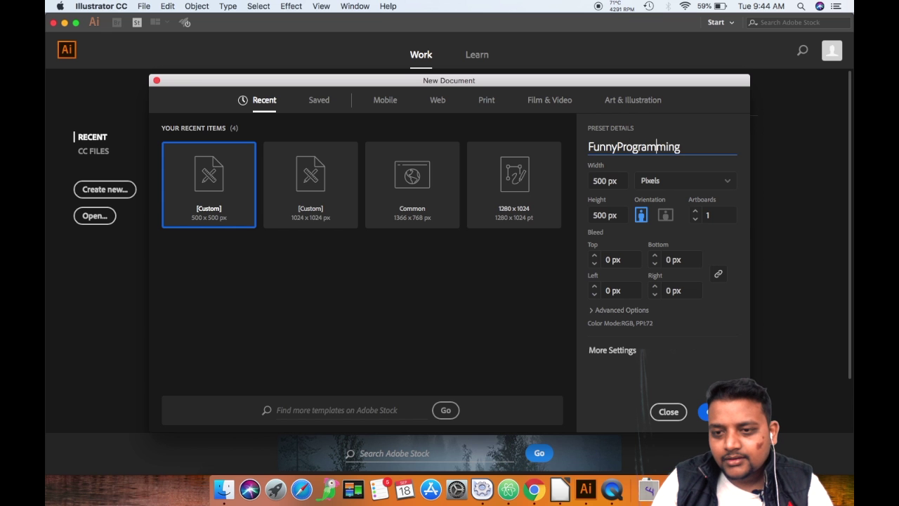
key(Escape)
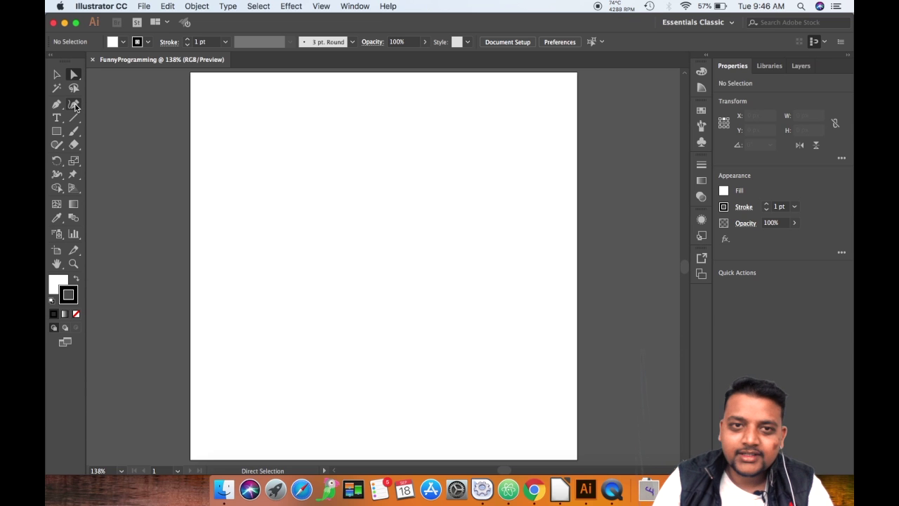
Pick the Curvature tool, then switch to the Pen tool on the blank artboard
click(75, 105)
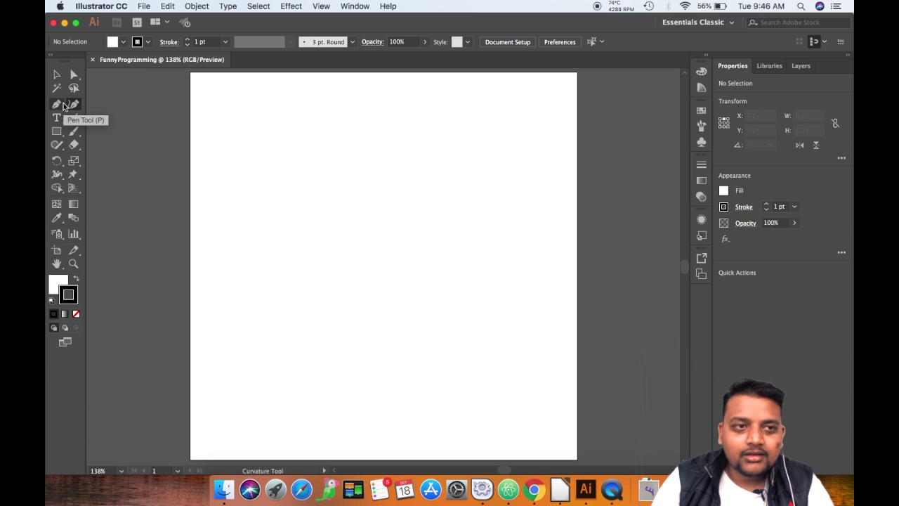
click(64, 105)
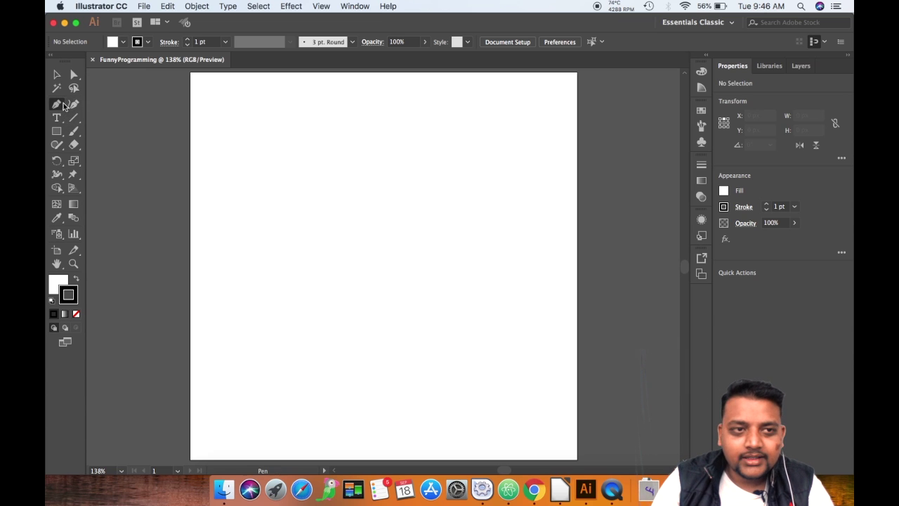
Pen-draw a closed left-pointing chevron with short vertical edges at its top and bottom ends
click(321, 180)
click(239, 267)
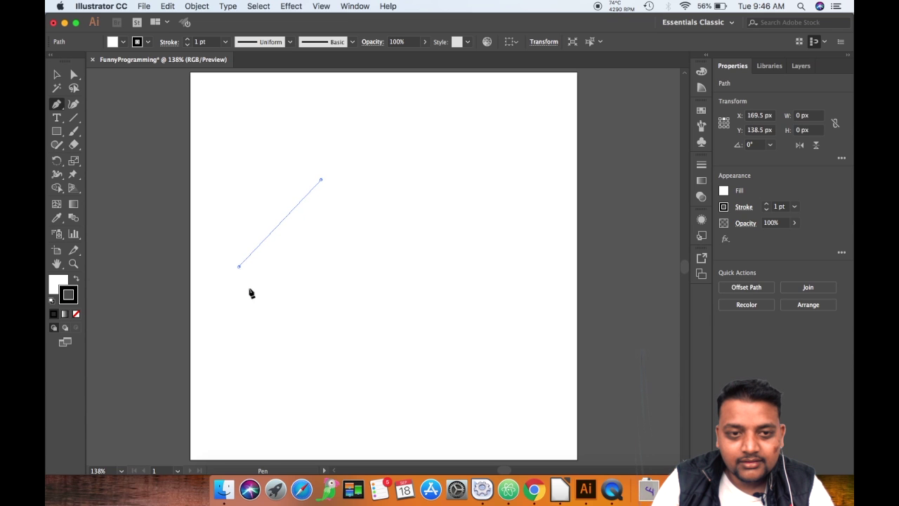
click(345, 384)
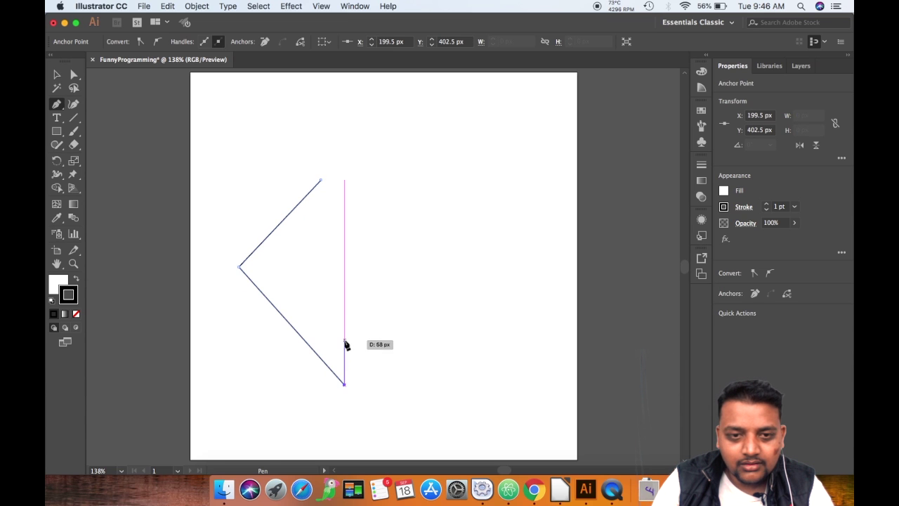
click(344, 339)
click(269, 267)
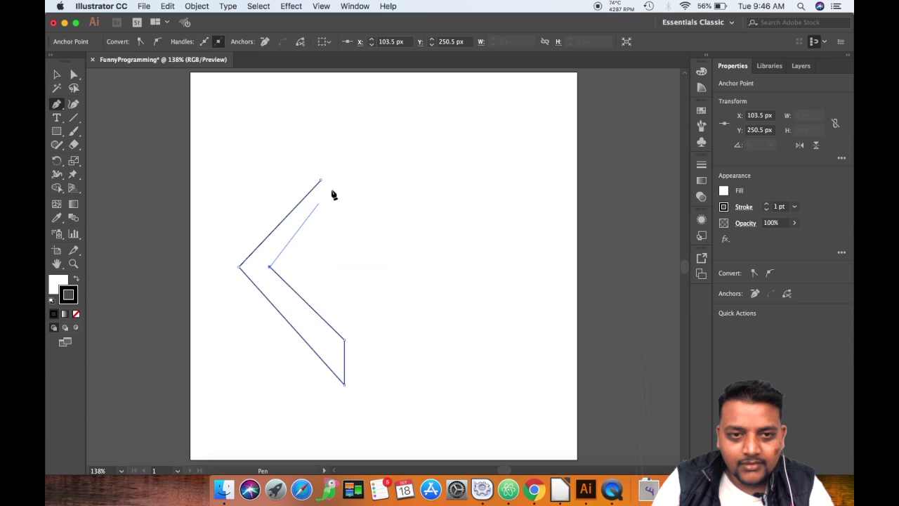
click(347, 195)
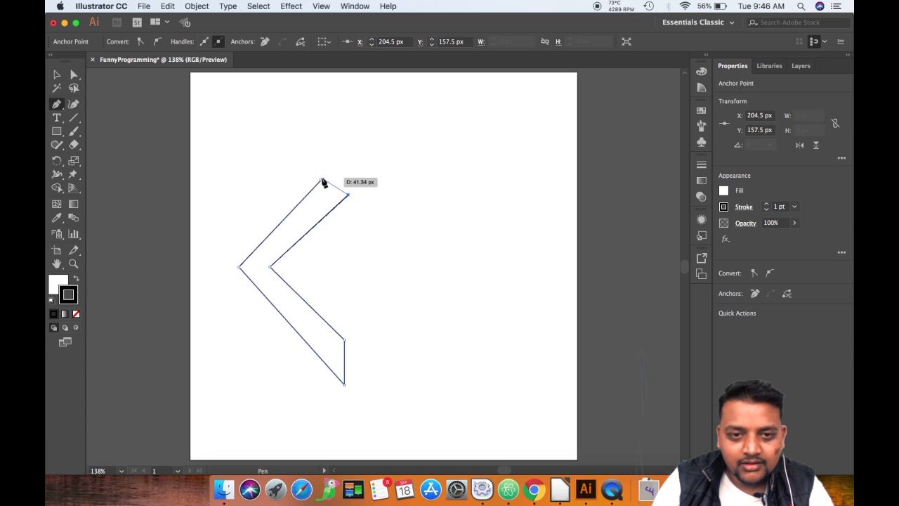
click(348, 158)
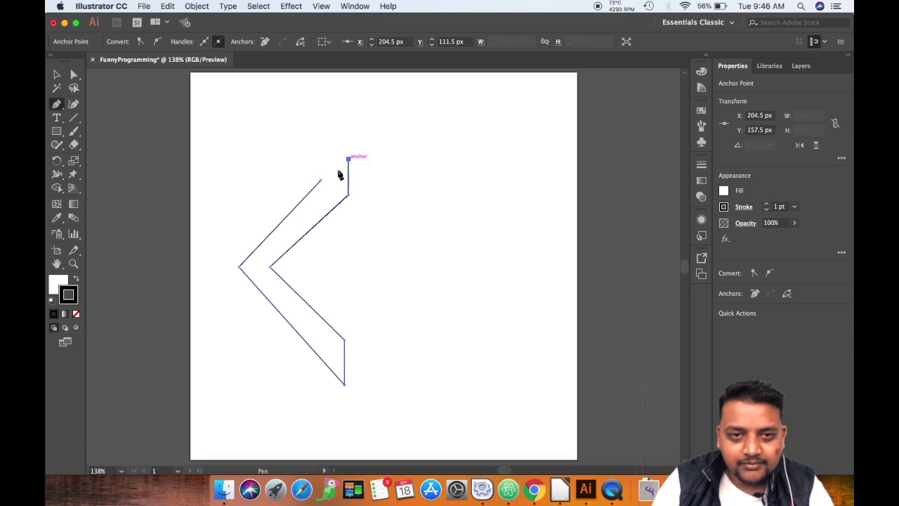
click(321, 181)
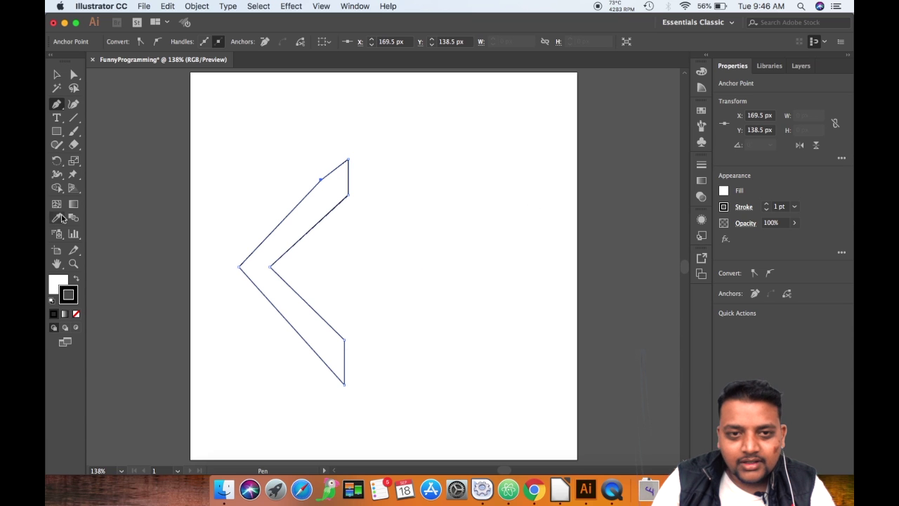
Fill the chevron with red FF1A1A and give it a dark red 933B3B outline
double_click(54, 283)
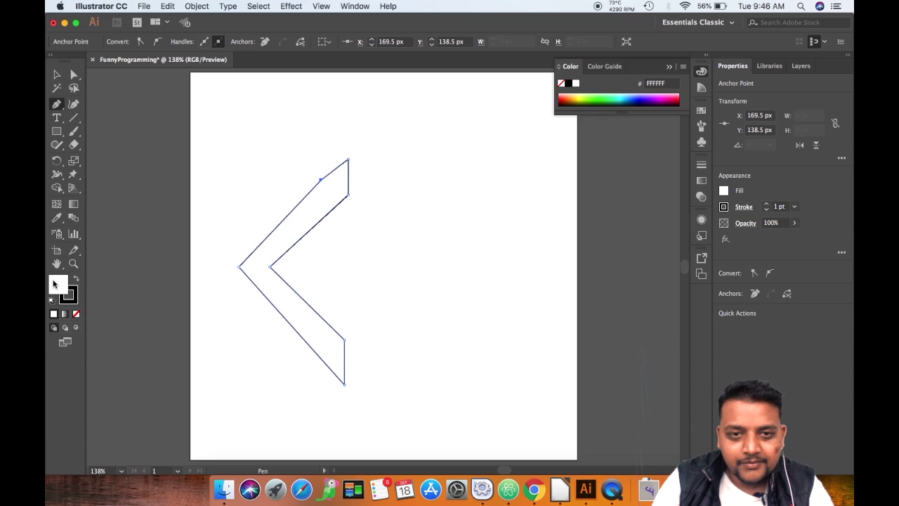
text(FF1A1A)
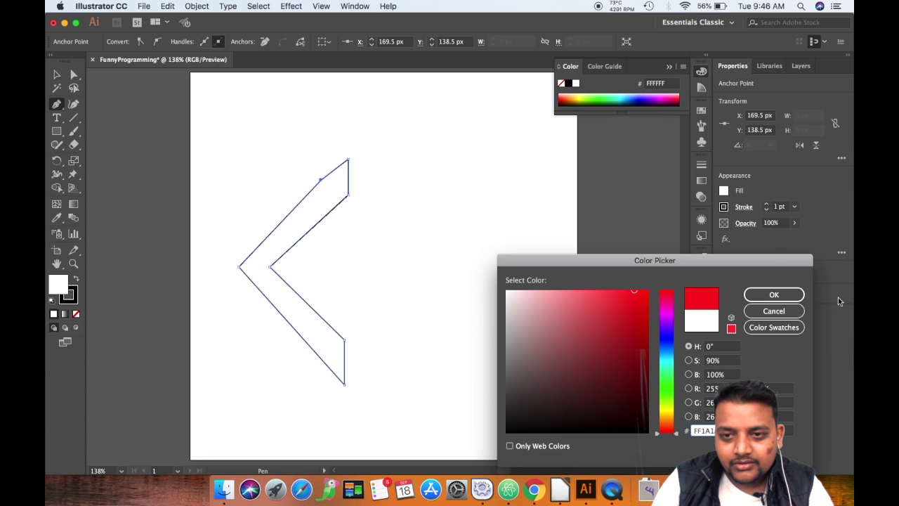
click(800, 298)
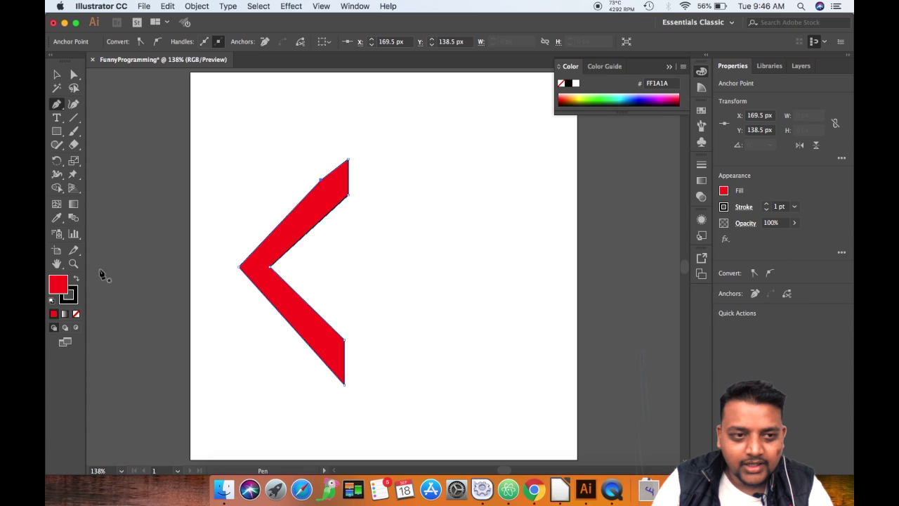
double_click(70, 298)
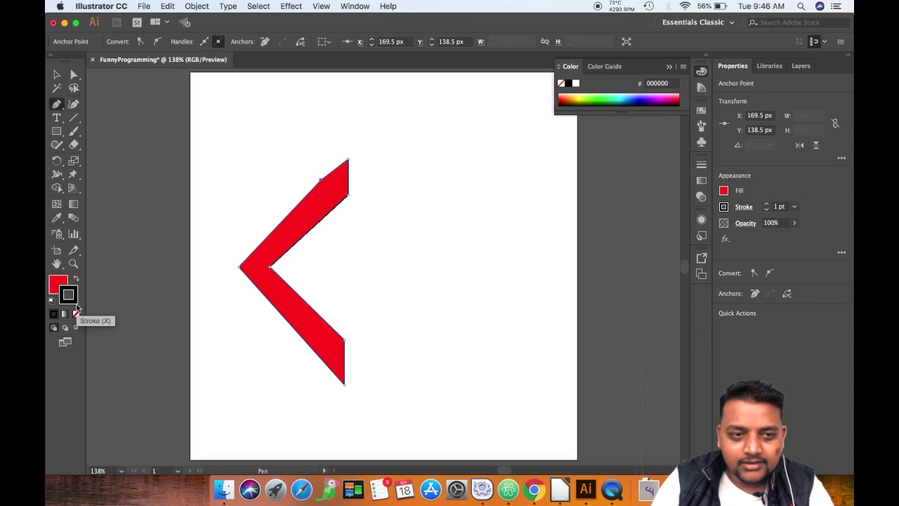
click(592, 350)
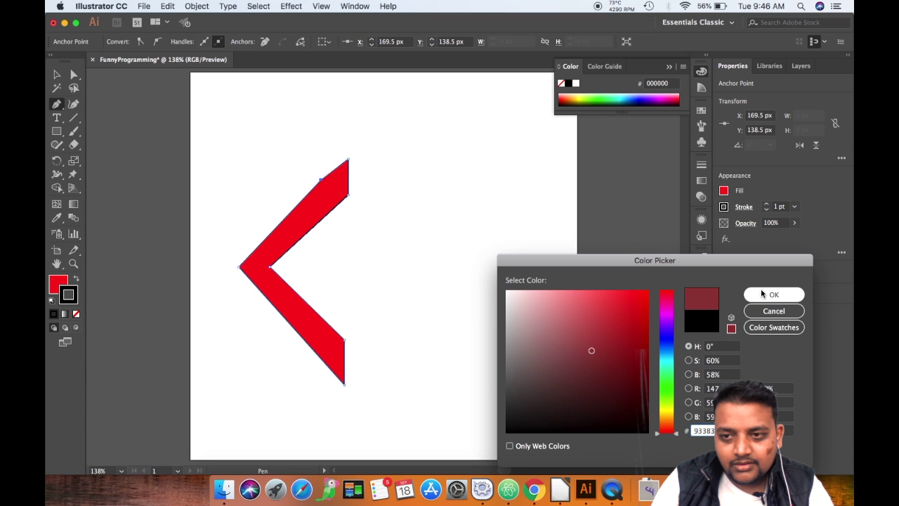
click(773, 295)
Nudge the red chevron slightly up and right, then select and delete it
click(57, 75)
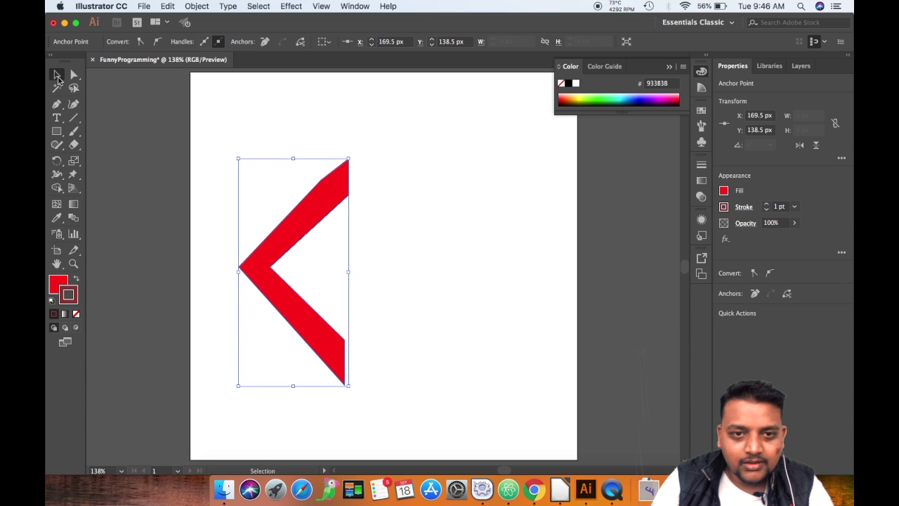
click(421, 214)
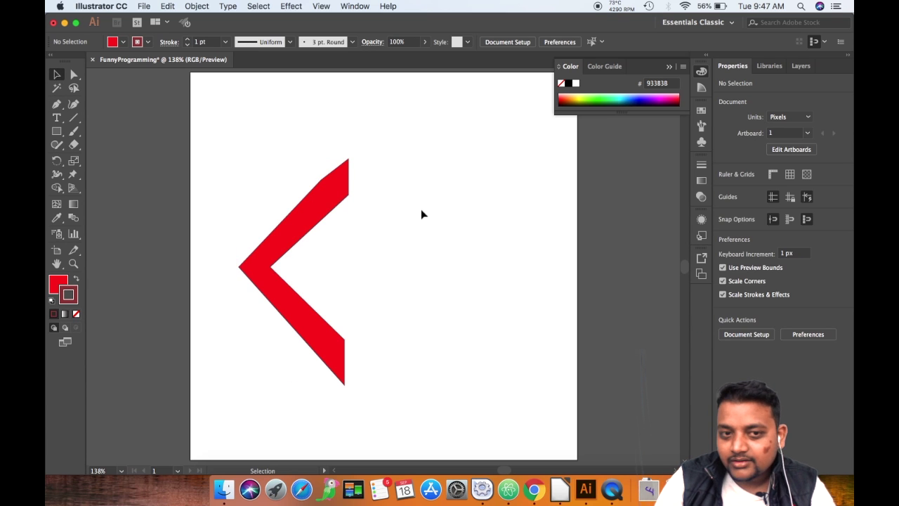
mouse_move(333, 184)
mouse_down()
mouse_move(342, 187)
mouse_move(358, 161)
mouse_move(334, 179)
mouse_up()
click(465, 211)
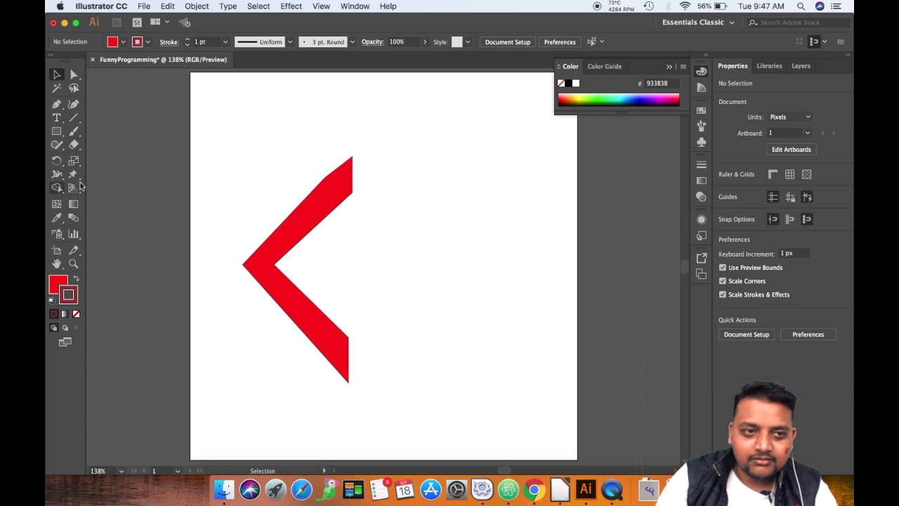
click(308, 212)
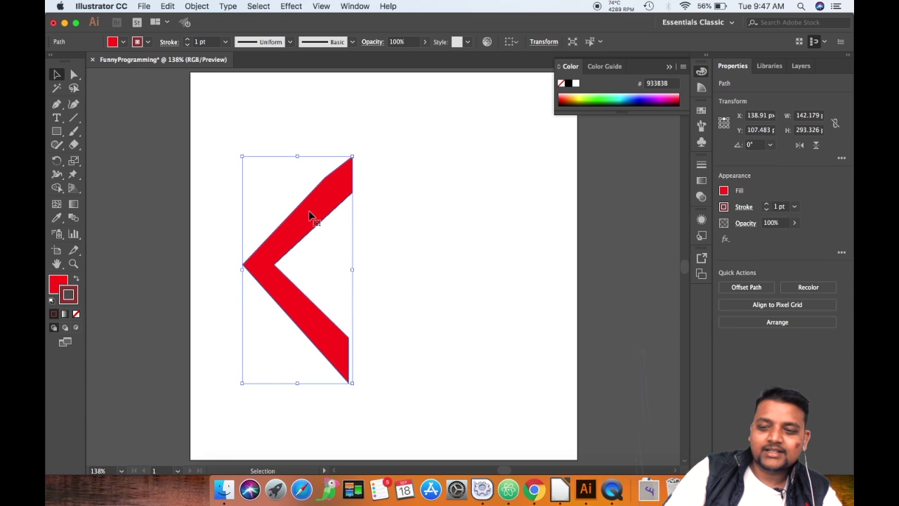
key(Delete)
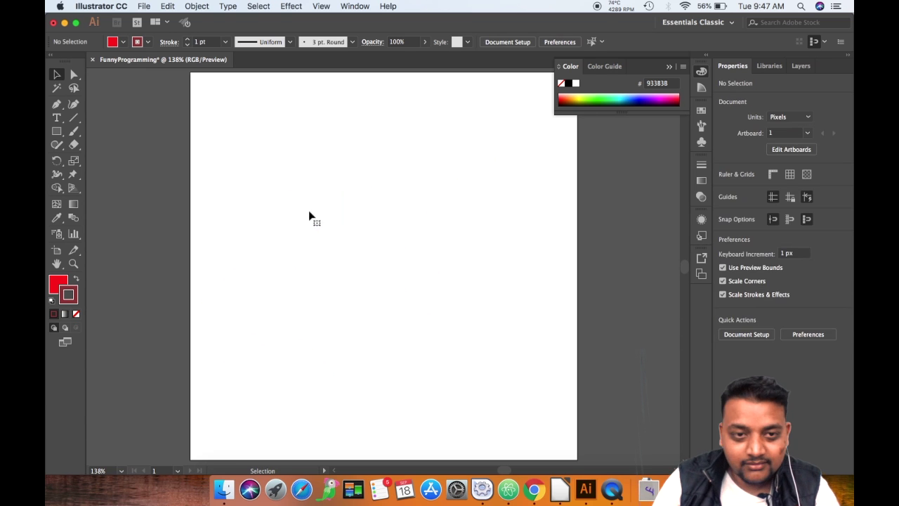
Curvature-draw a closed red bracket shape opening right on the artboard's left half
click(73, 104)
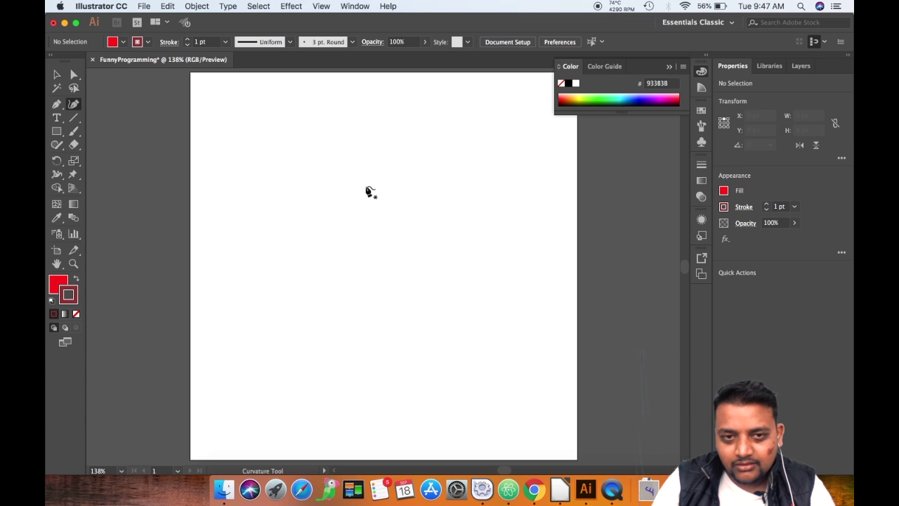
click(362, 149)
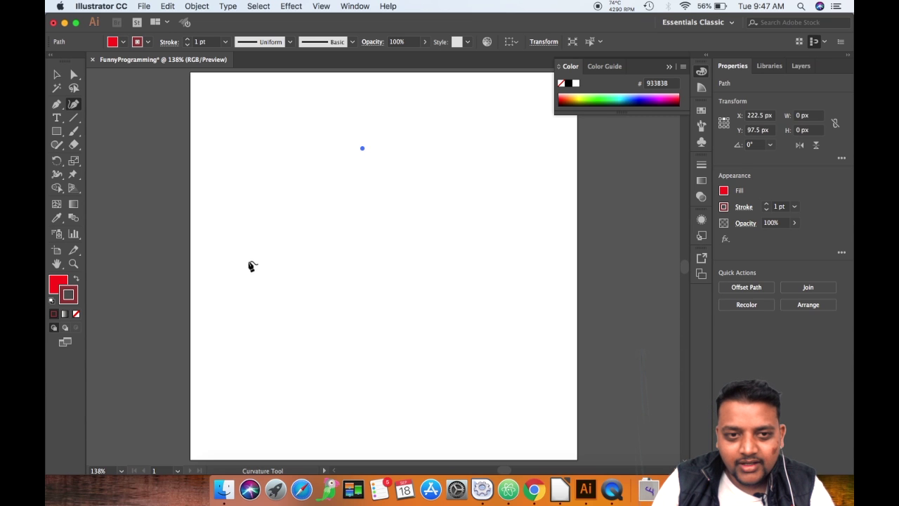
click(229, 280)
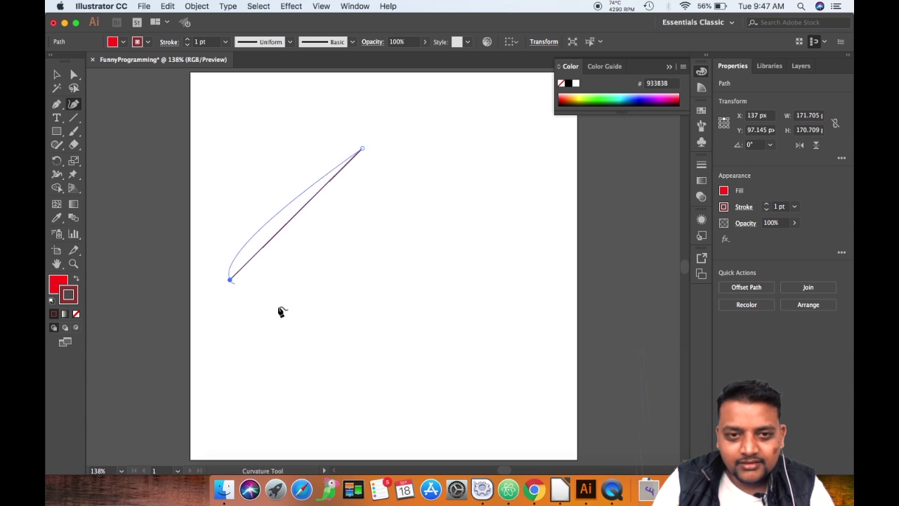
click(399, 418)
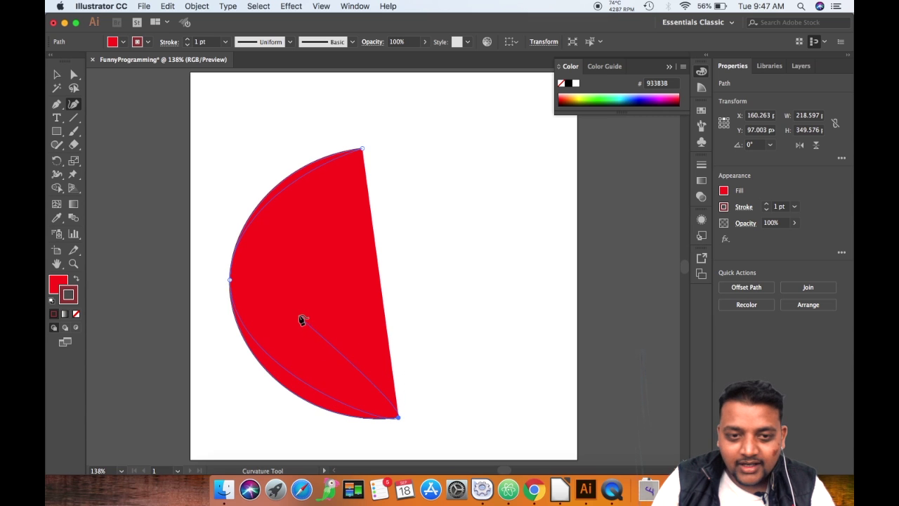
click(252, 286)
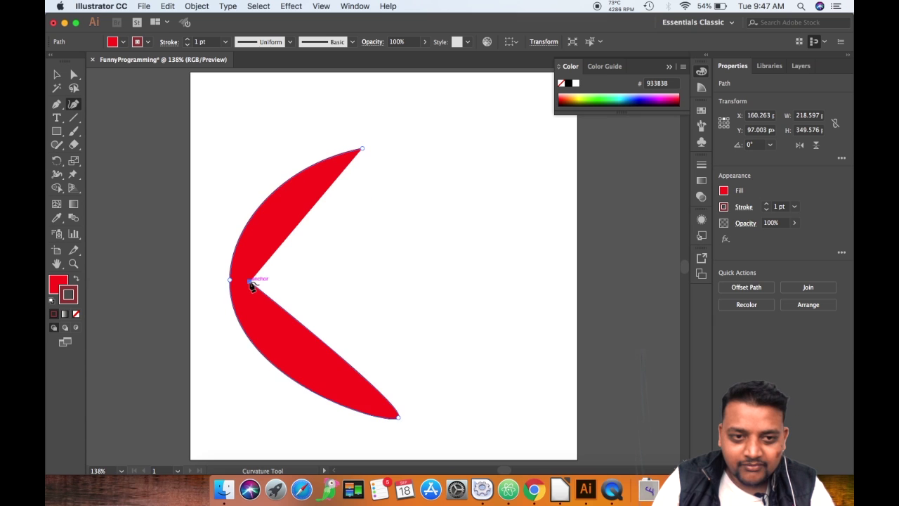
click(365, 167)
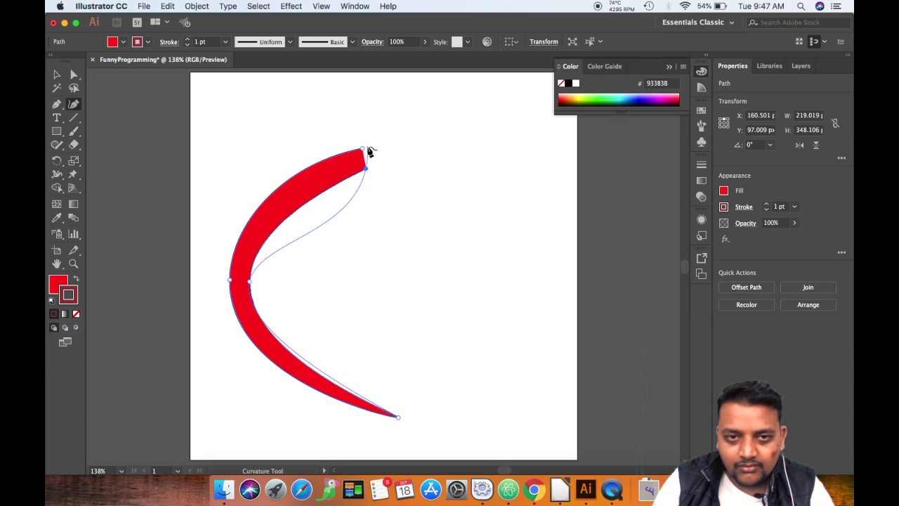
click(364, 149)
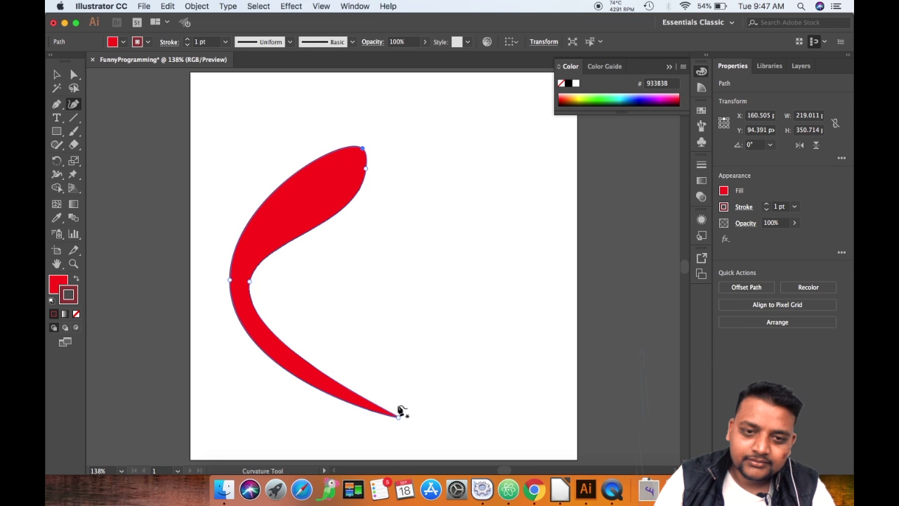
Drag the bracket's points and edges to smooth its curves and thicken its arms and tips
drag(364, 399, 383, 385)
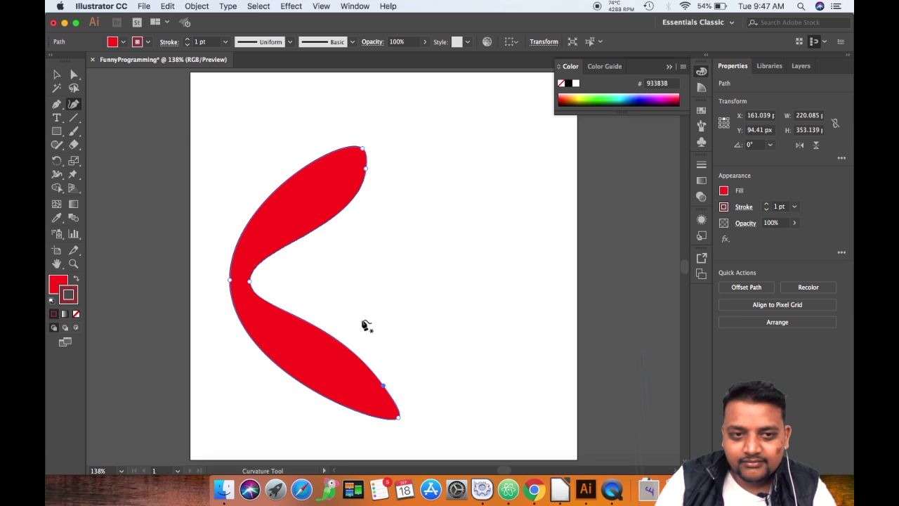
drag(398, 420, 383, 405)
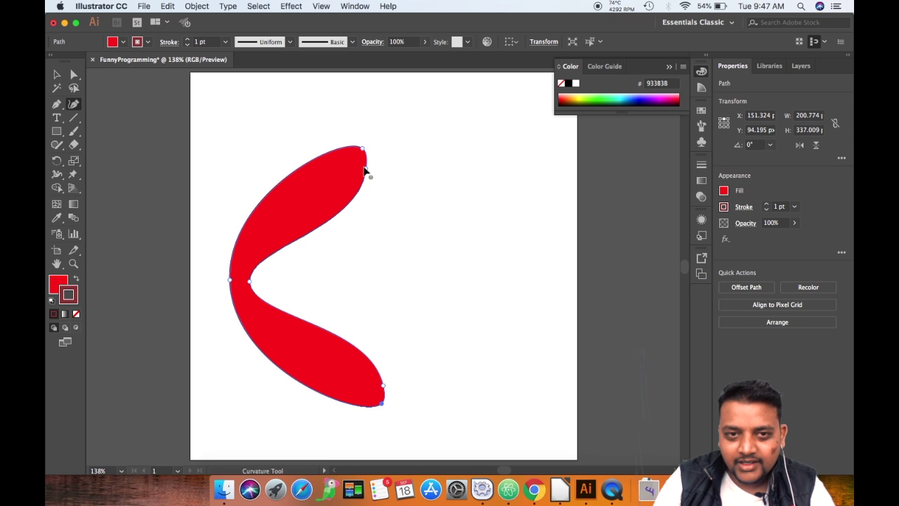
drag(365, 174, 276, 236)
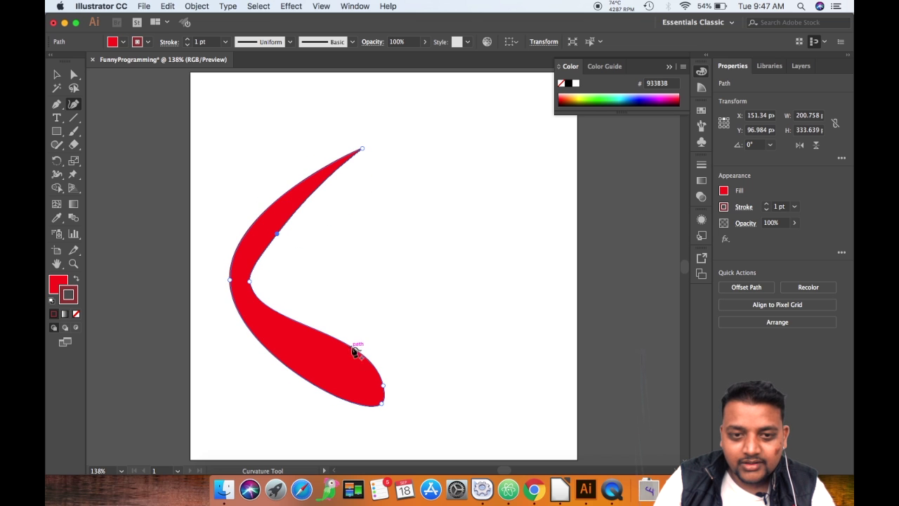
drag(383, 389, 349, 379)
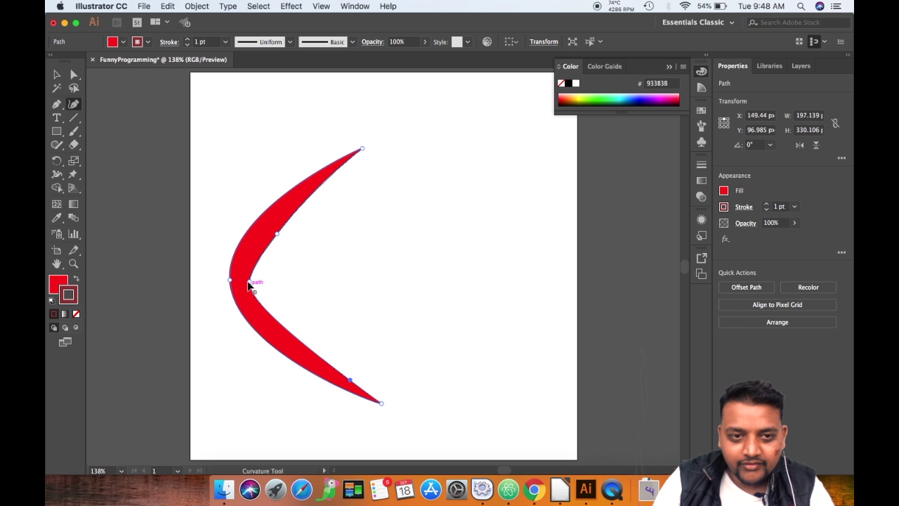
drag(255, 294, 260, 278)
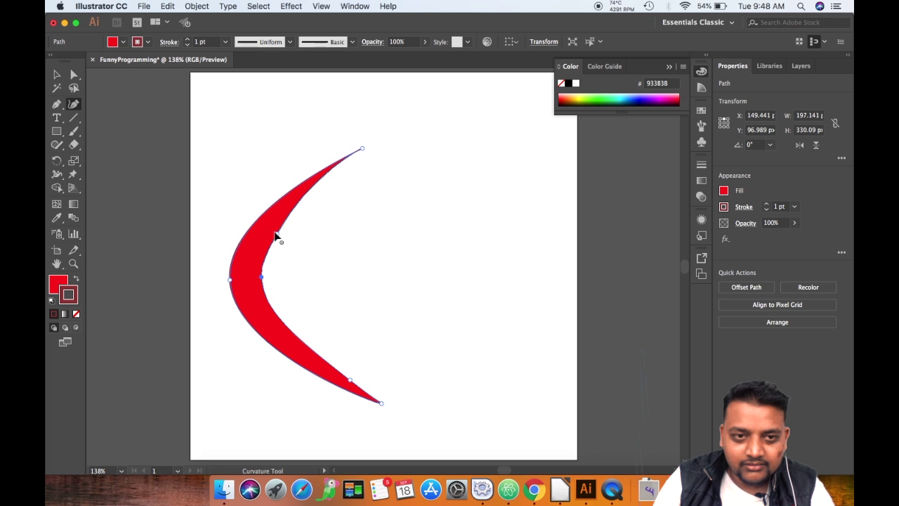
drag(279, 233, 373, 151)
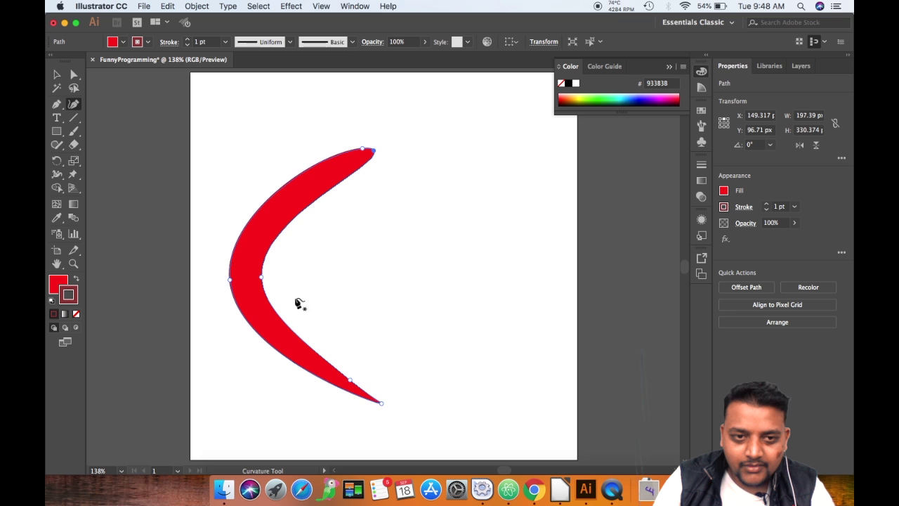
drag(353, 385, 387, 399)
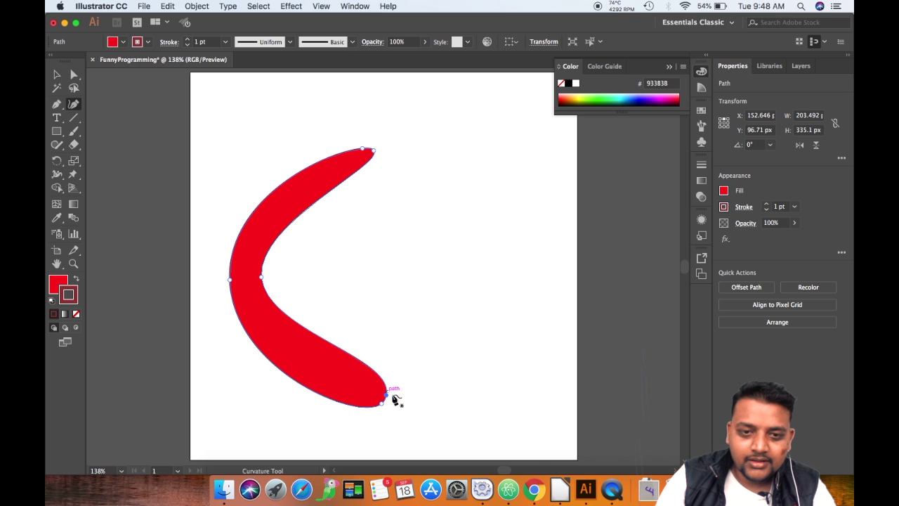
mouse_move(384, 397)
mouse_down()
mouse_move(370, 390)
mouse_move(388, 401)
mouse_up()
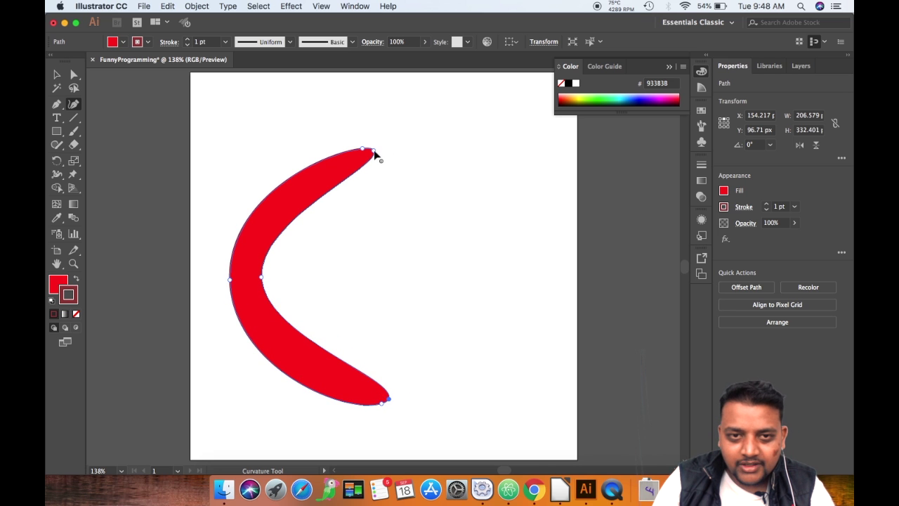
mouse_move(374, 154)
mouse_down()
mouse_move(330, 222)
mouse_move(313, 203)
mouse_move(337, 203)
mouse_move(373, 175)
mouse_move(384, 149)
mouse_move(381, 160)
mouse_up()
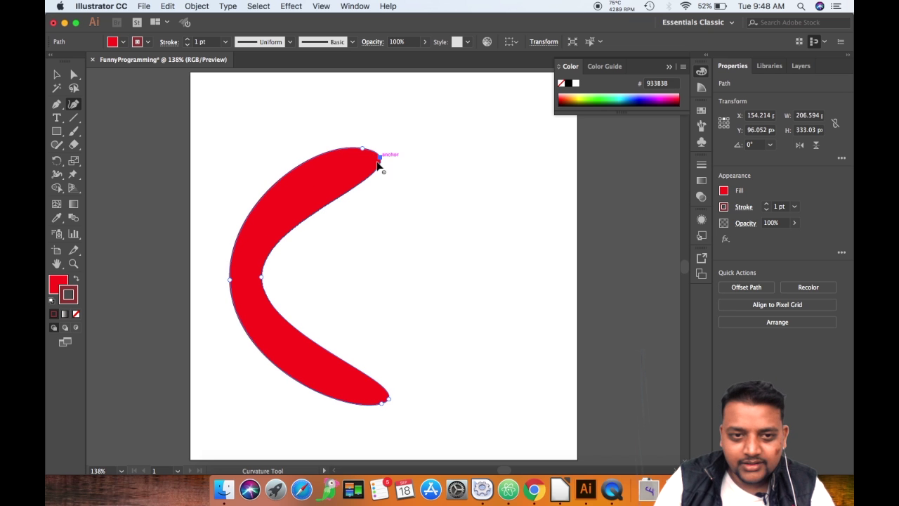
click(337, 187)
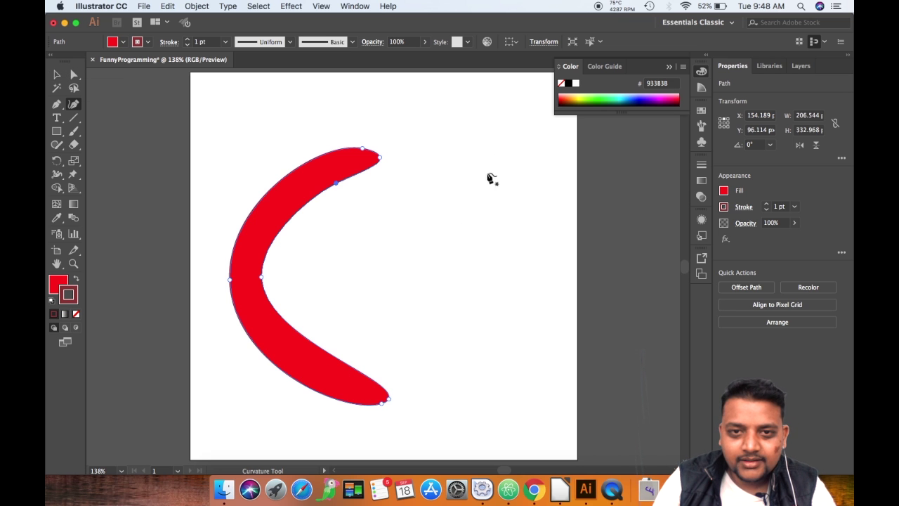
click(425, 156)
Place points for a left-opening red bracket on the artboard's right half and close it
click(383, 172)
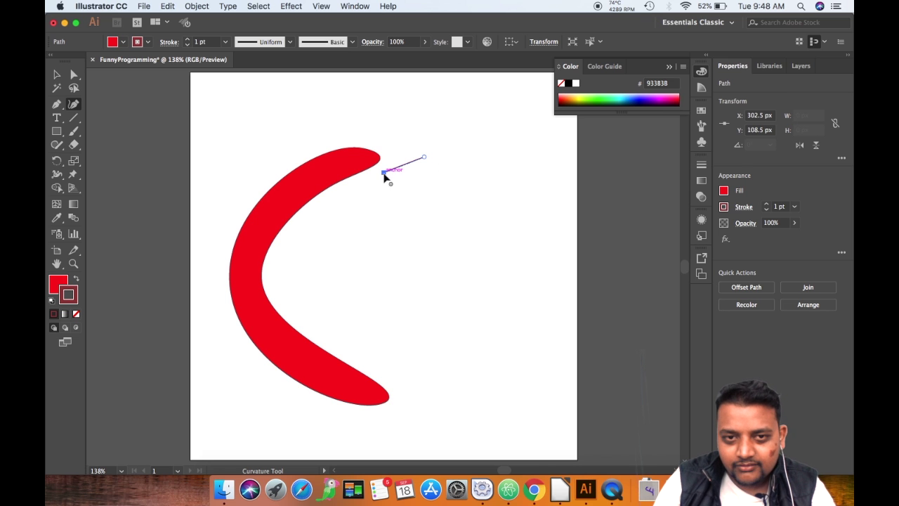
click(414, 201)
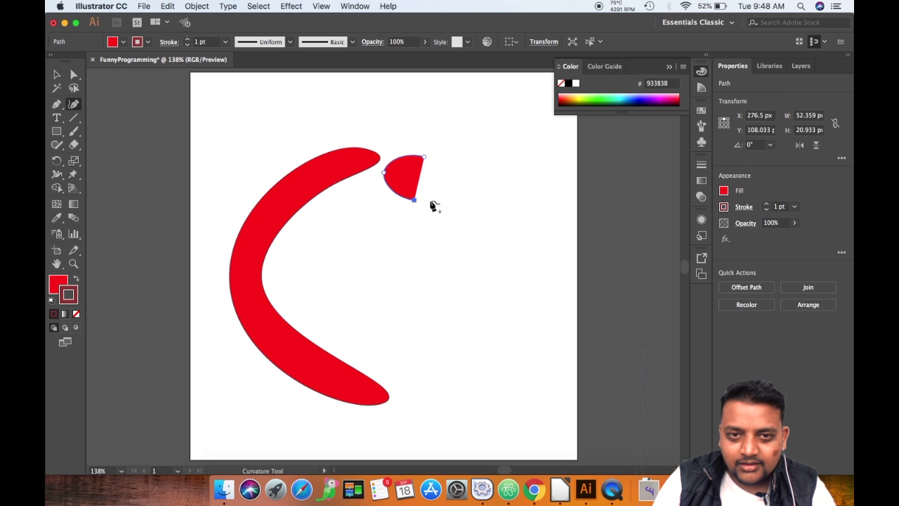
click(498, 267)
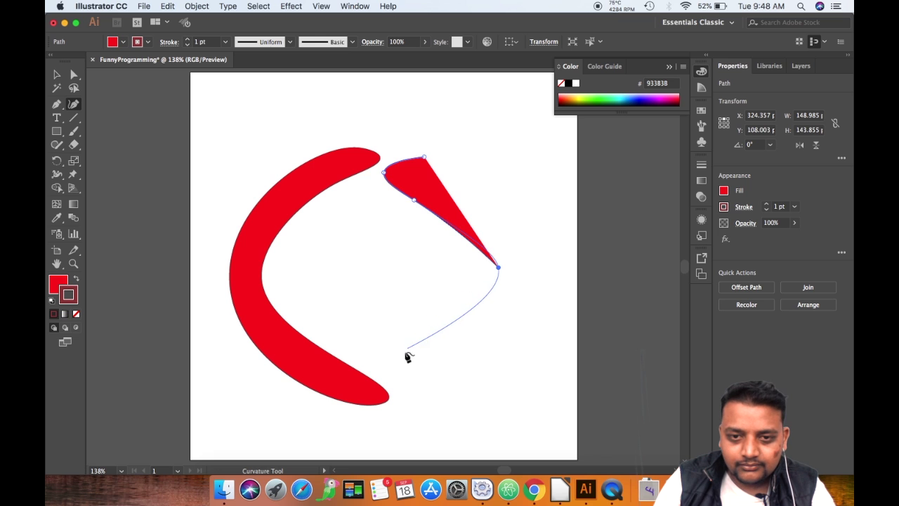
click(407, 390)
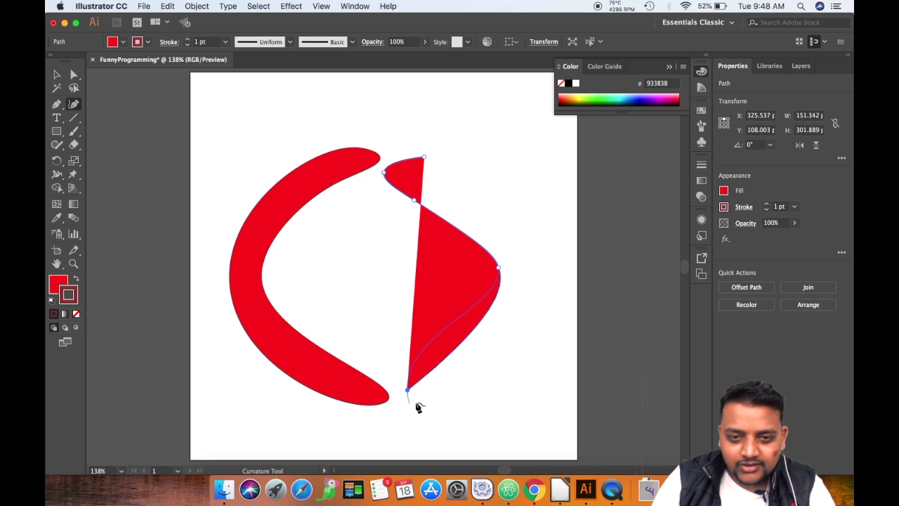
click(421, 393)
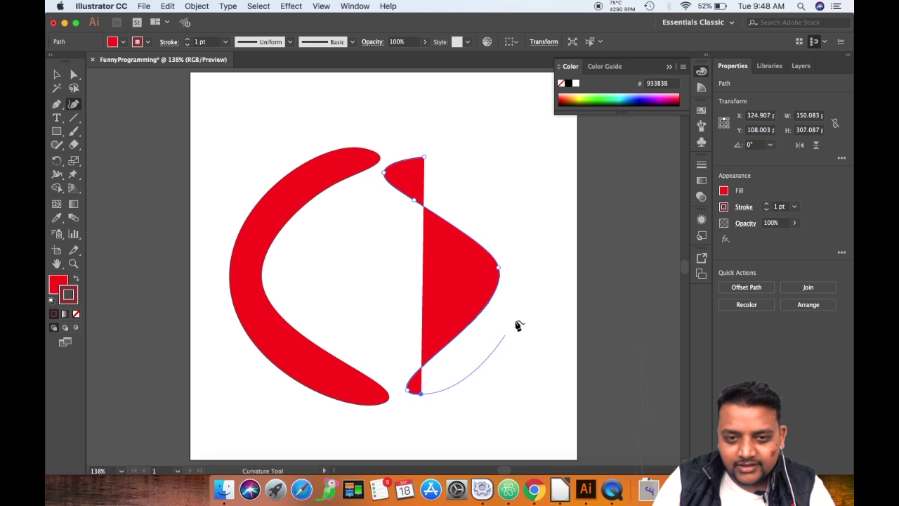
click(521, 269)
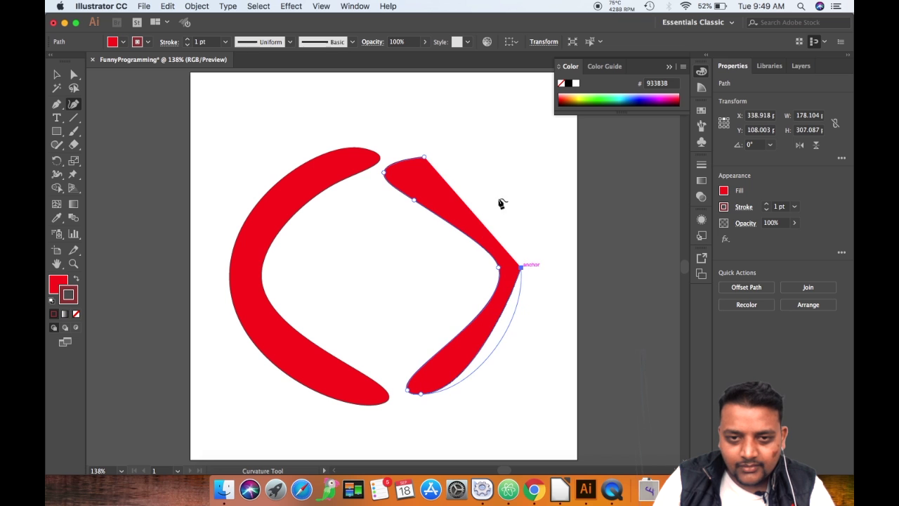
click(426, 158)
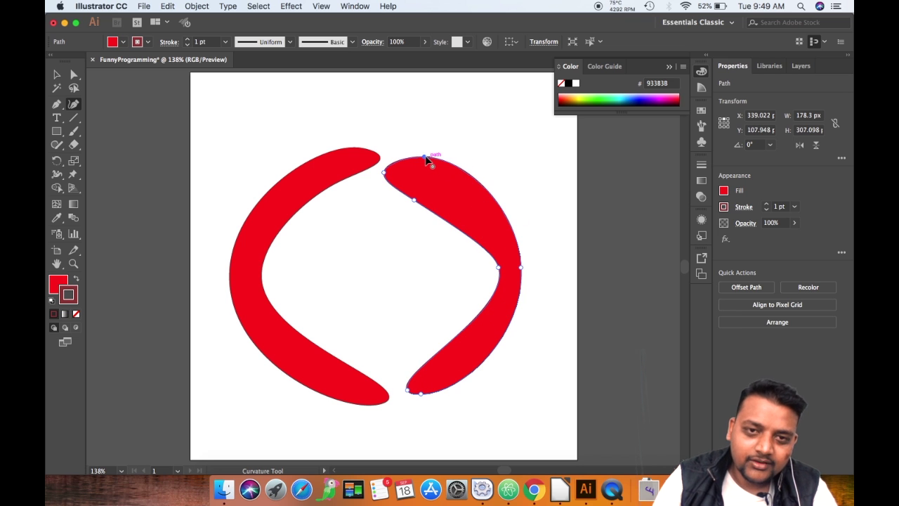
Reshape the right bracket's top tip, upper edge, lower outer edge and bottom curve
drag(424, 157, 408, 163)
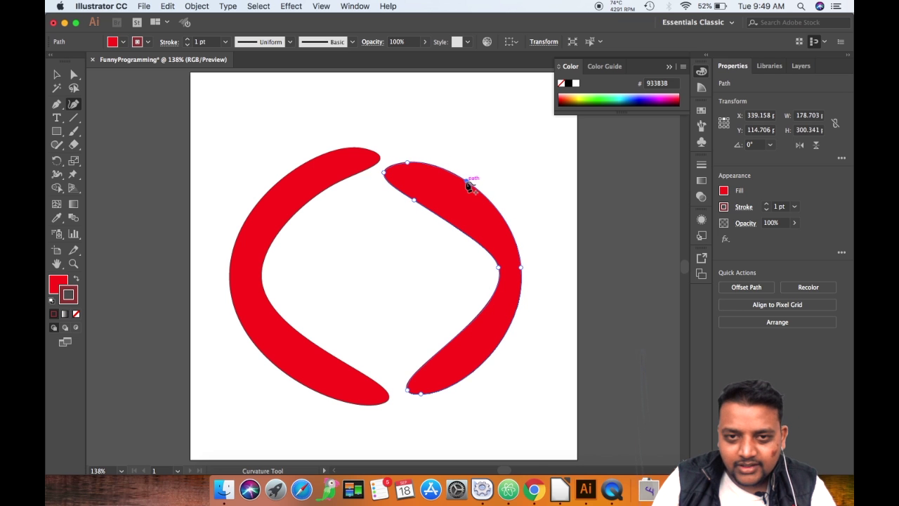
drag(469, 184, 465, 205)
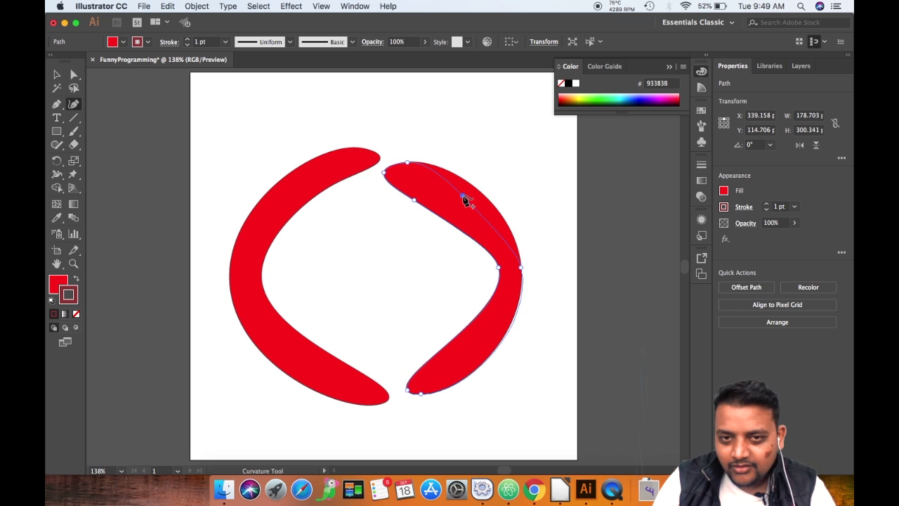
drag(464, 197, 464, 195)
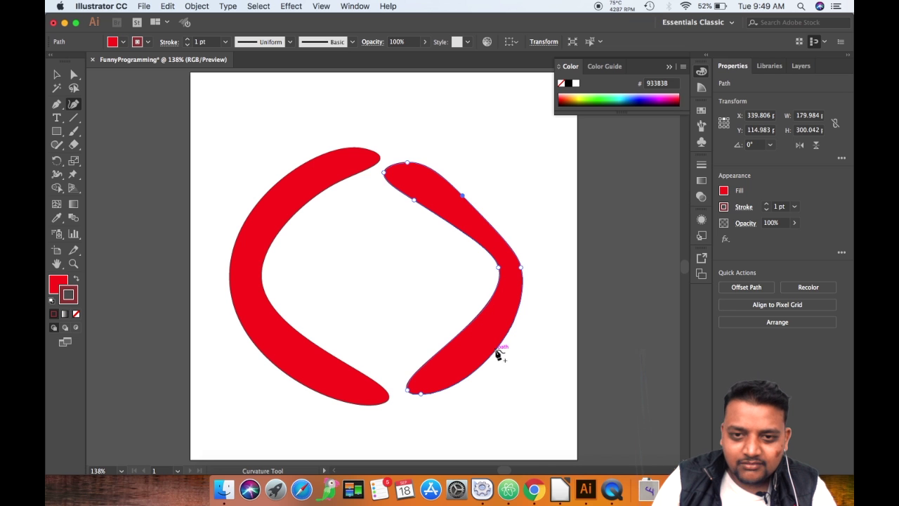
drag(496, 354, 484, 342)
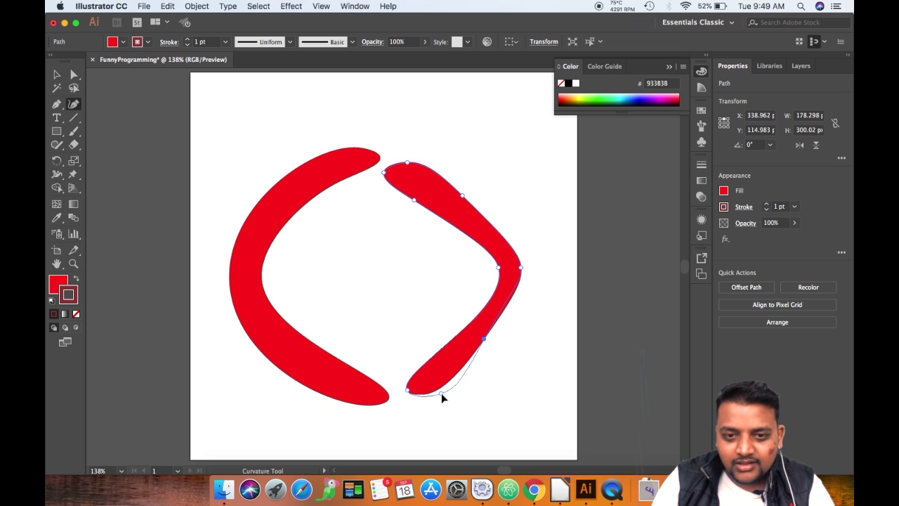
click(440, 393)
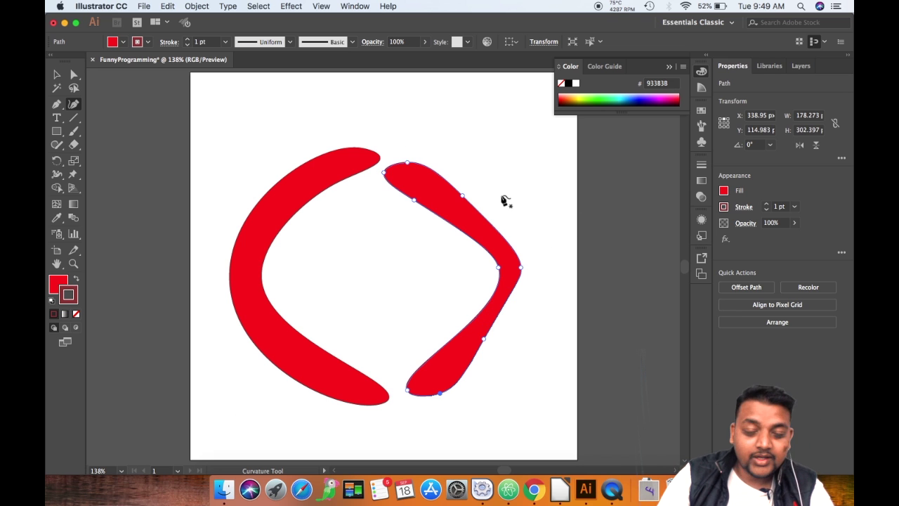
Select and delete the right bracket, then the left crescent, leaving the artboard empty
click(57, 74)
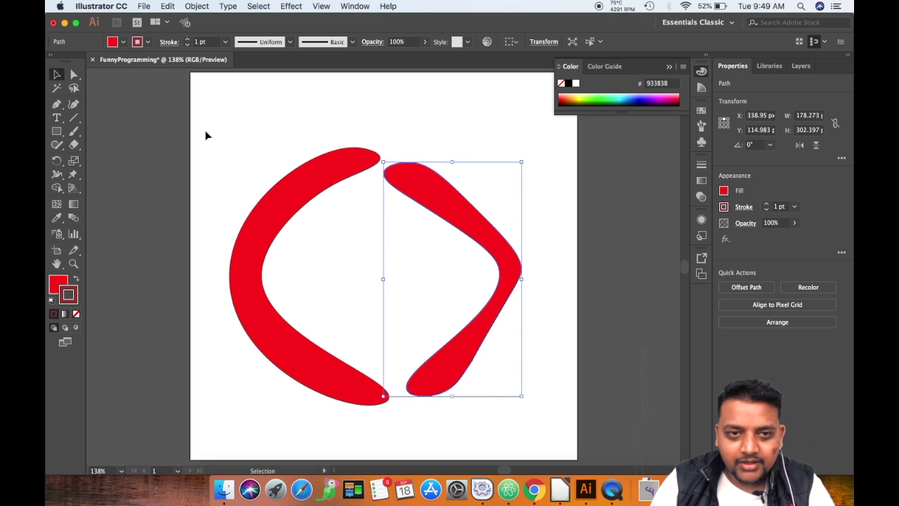
drag(205, 130, 558, 435)
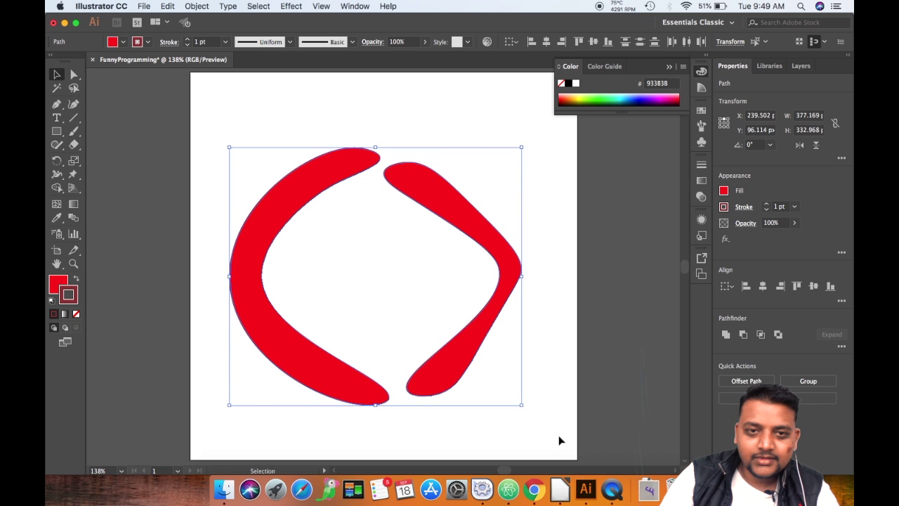
click(522, 422)
click(509, 274)
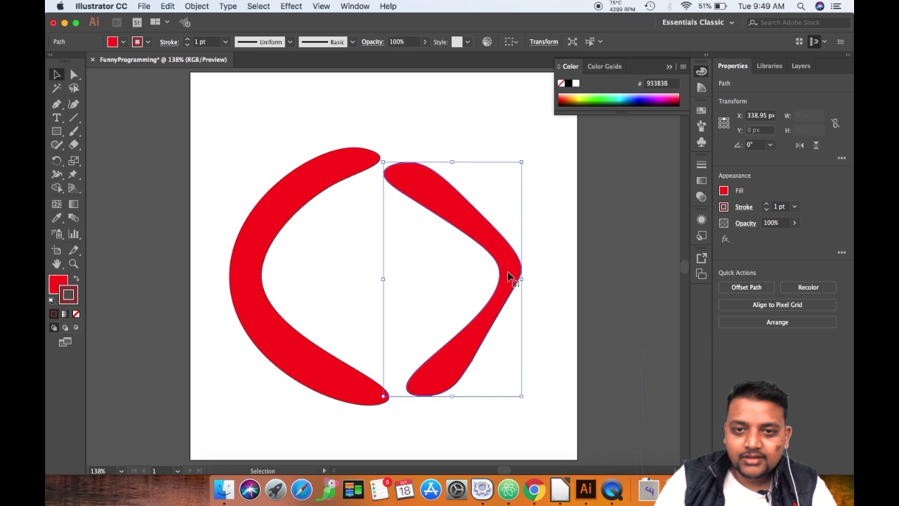
key(Delete)
click(264, 261)
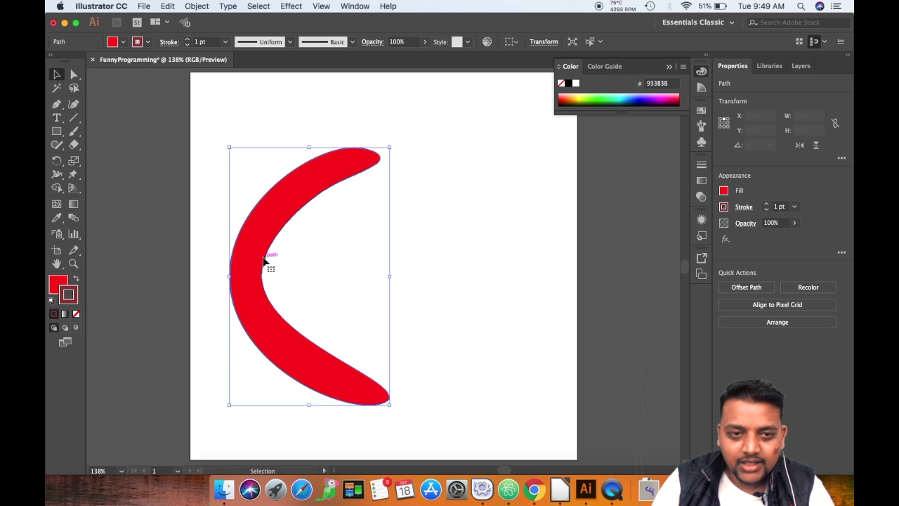
key(Delete)
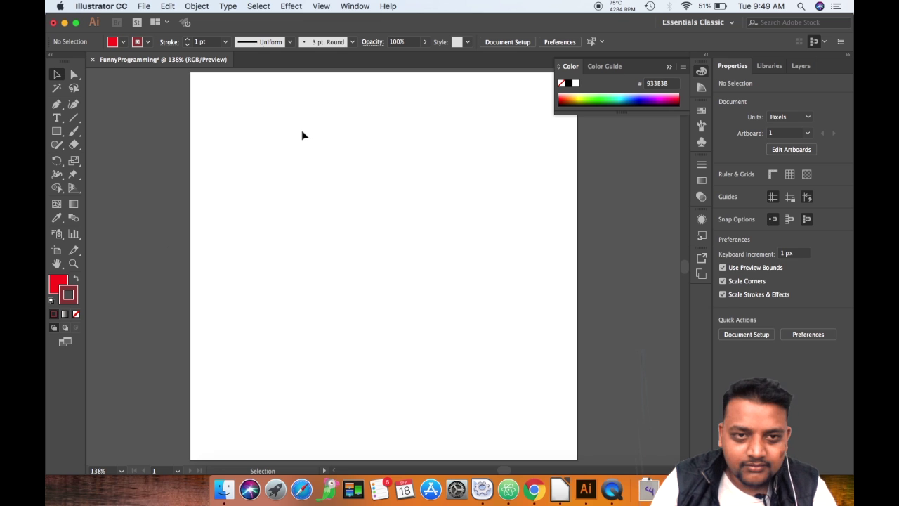
click(74, 104)
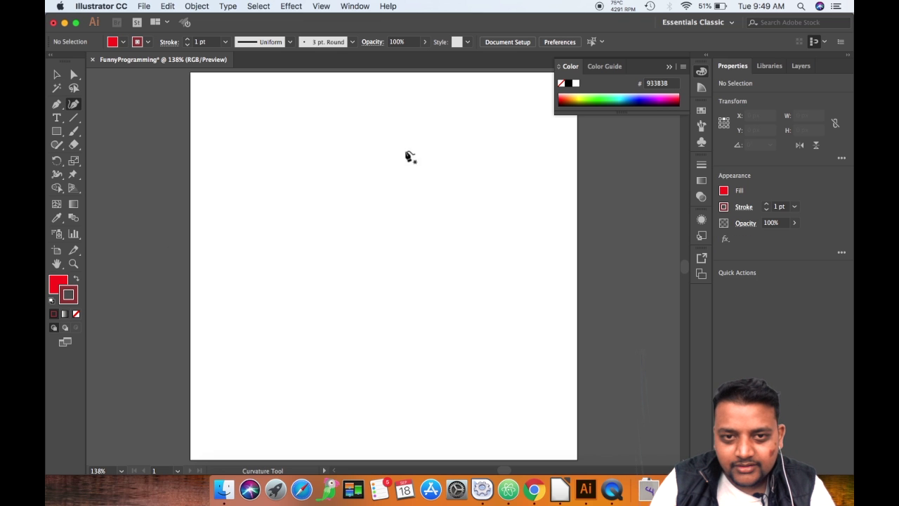
Curvature-draw the C's outer edge from the top around the left to a hooked lower tip
click(363, 147)
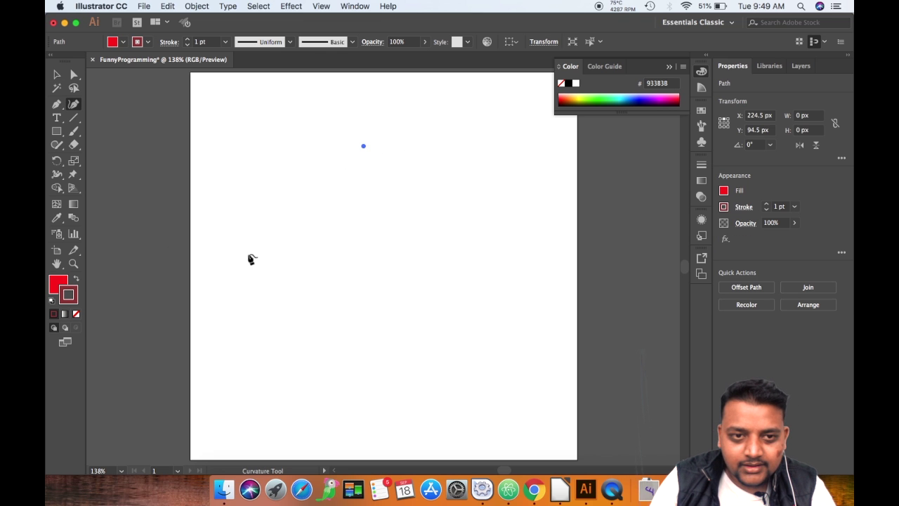
click(227, 264)
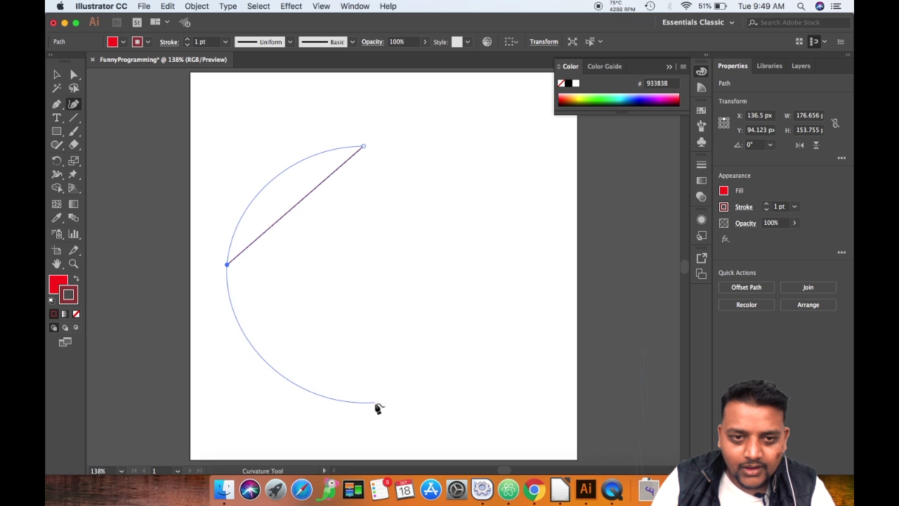
key(Escape)
click(387, 401)
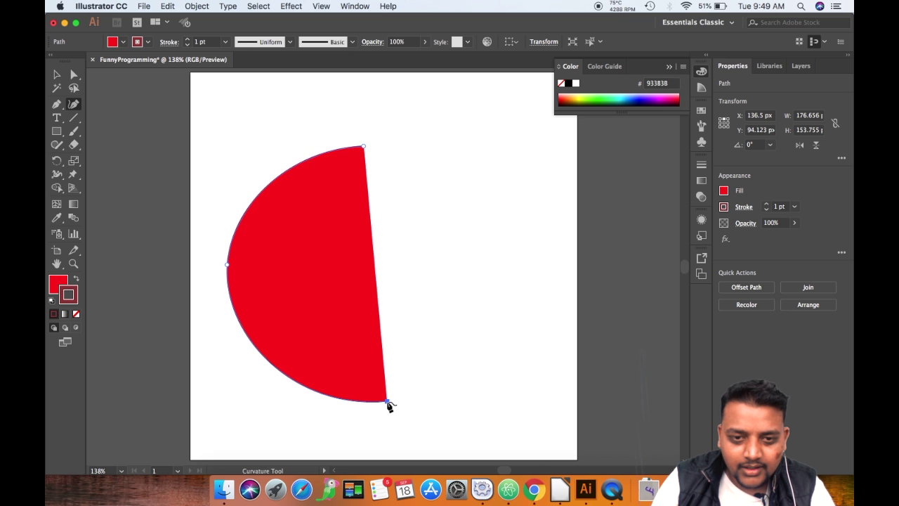
click(395, 367)
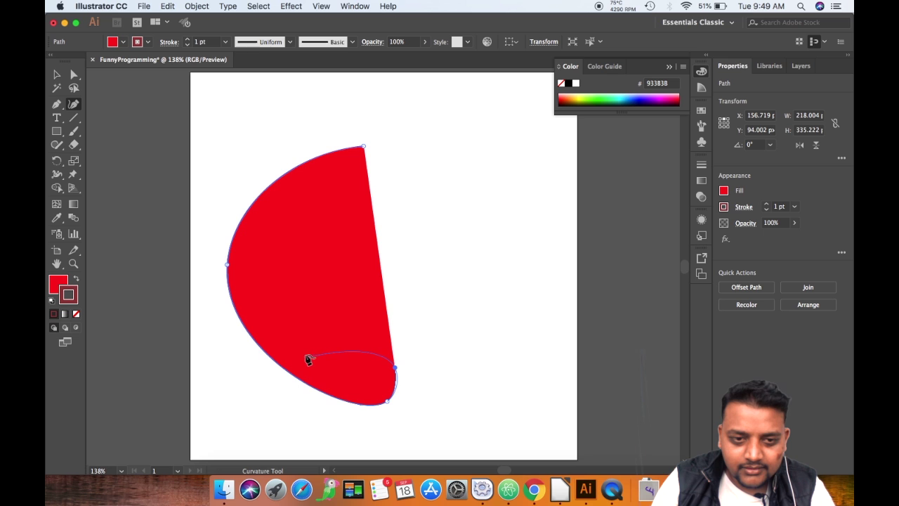
click(375, 374)
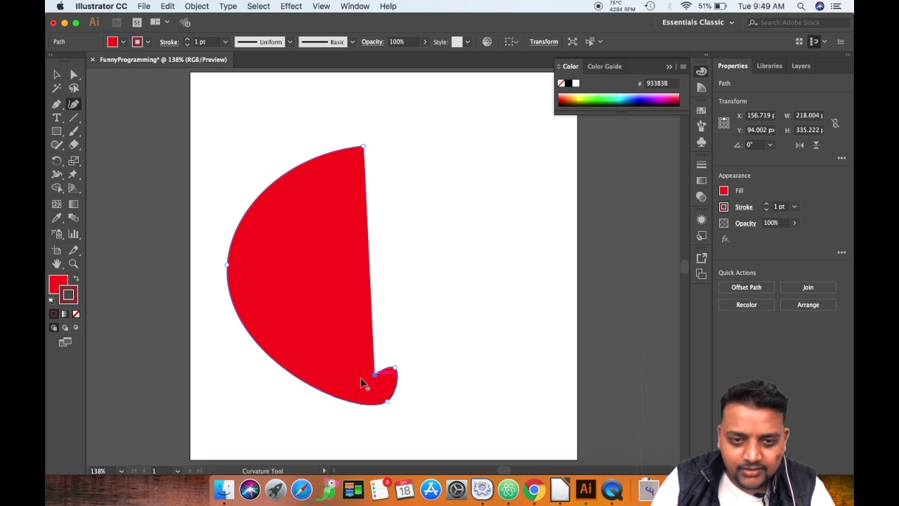
Trace the inner curve back up to the top tip and close the C-shaped path
click(301, 342)
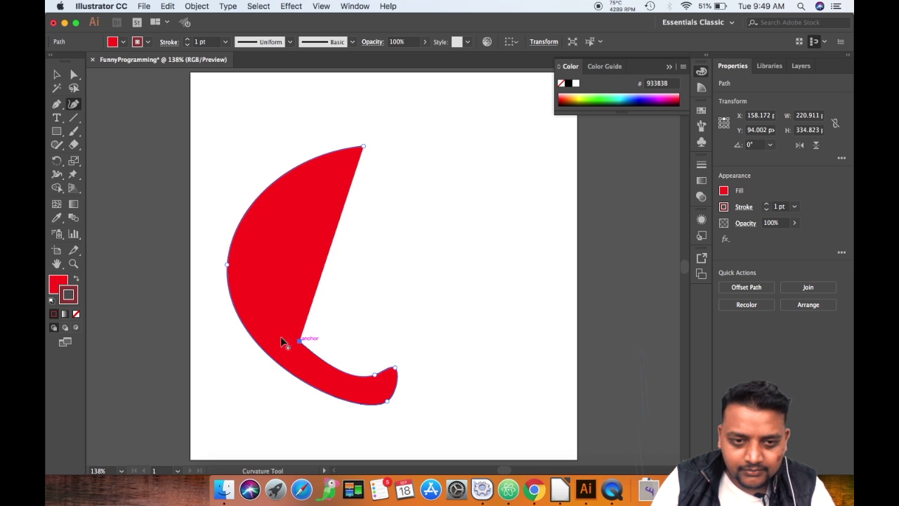
click(254, 269)
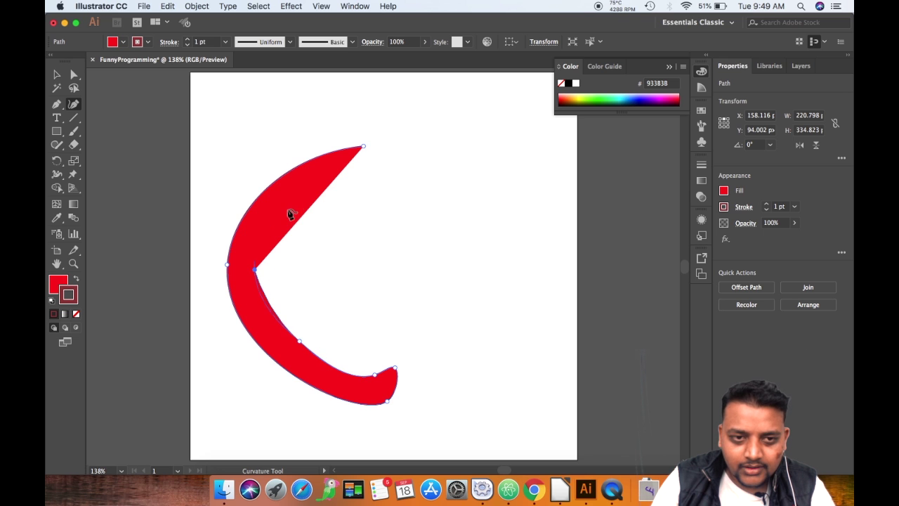
click(292, 199)
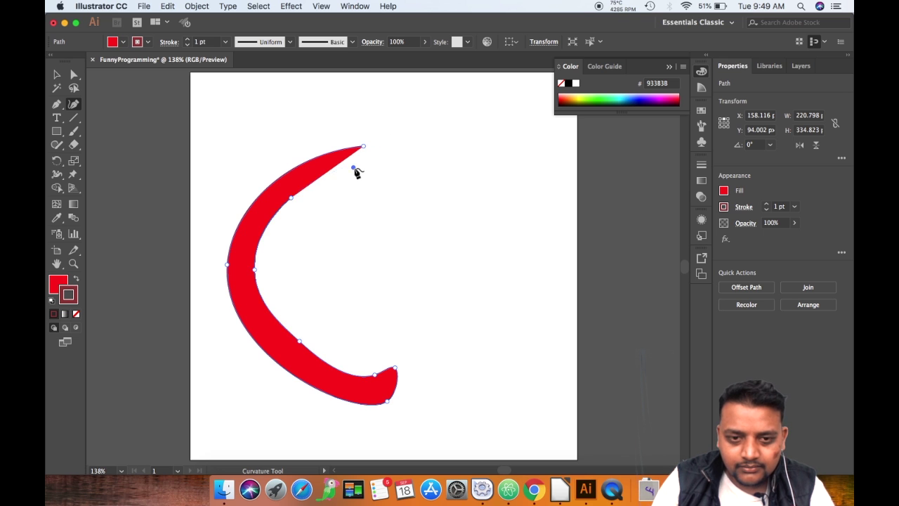
click(354, 169)
click(369, 182)
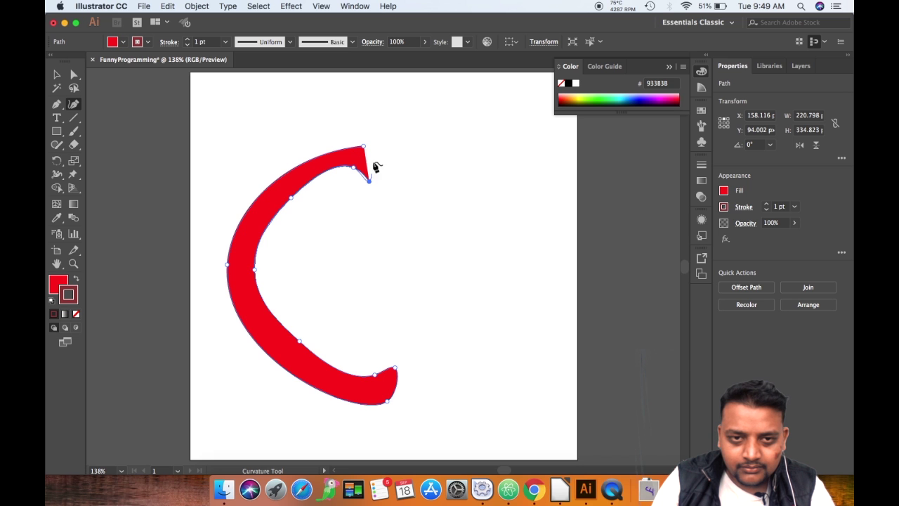
click(367, 149)
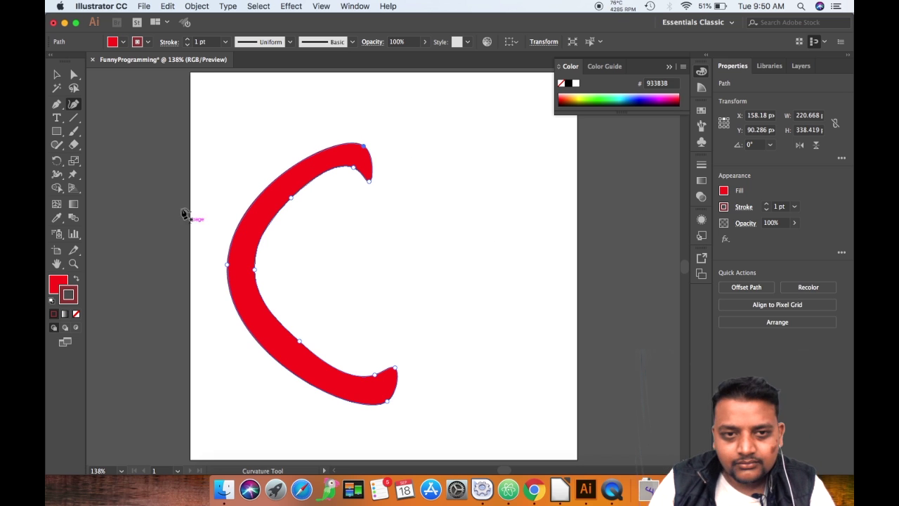
click(56, 75)
Rotate the red C slightly, to about 358°
click(469, 266)
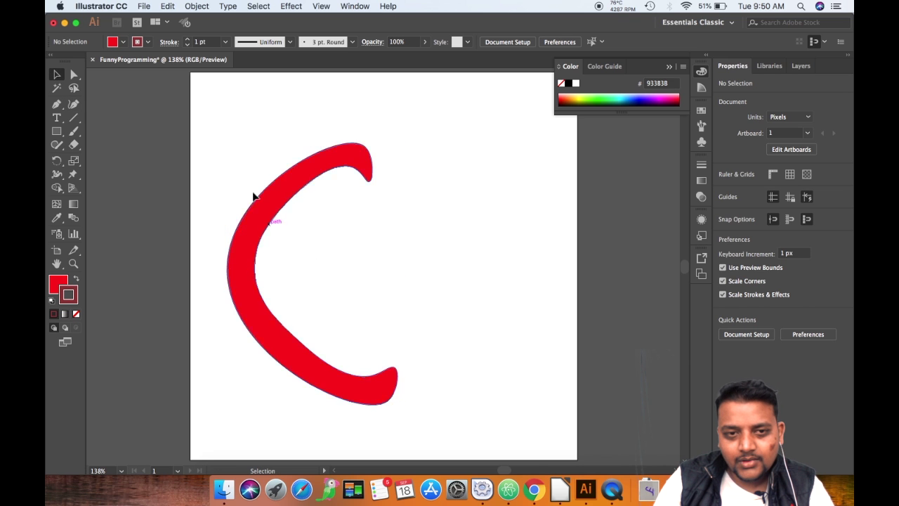
click(325, 169)
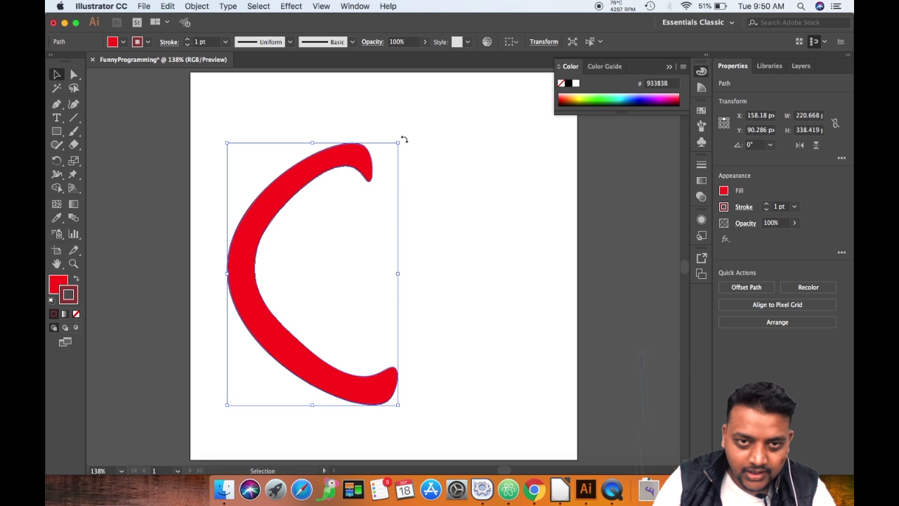
drag(404, 138, 410, 145)
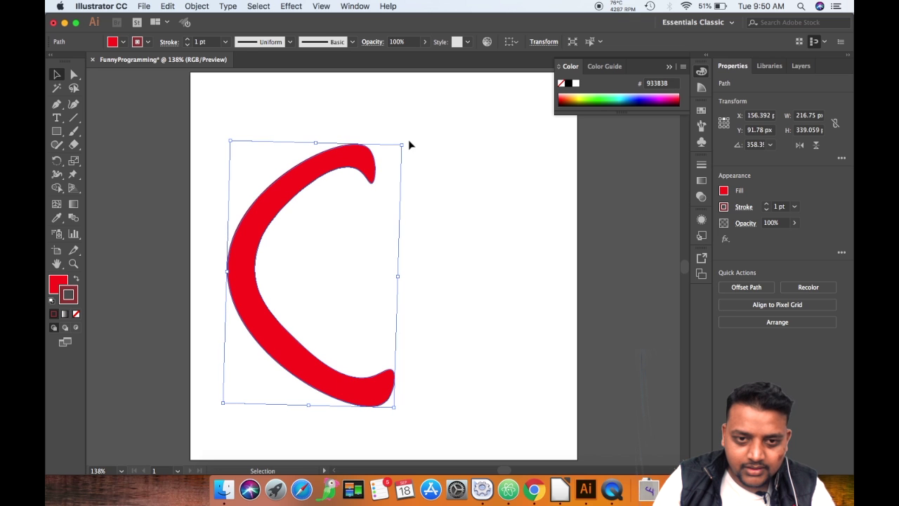
click(437, 274)
click(260, 294)
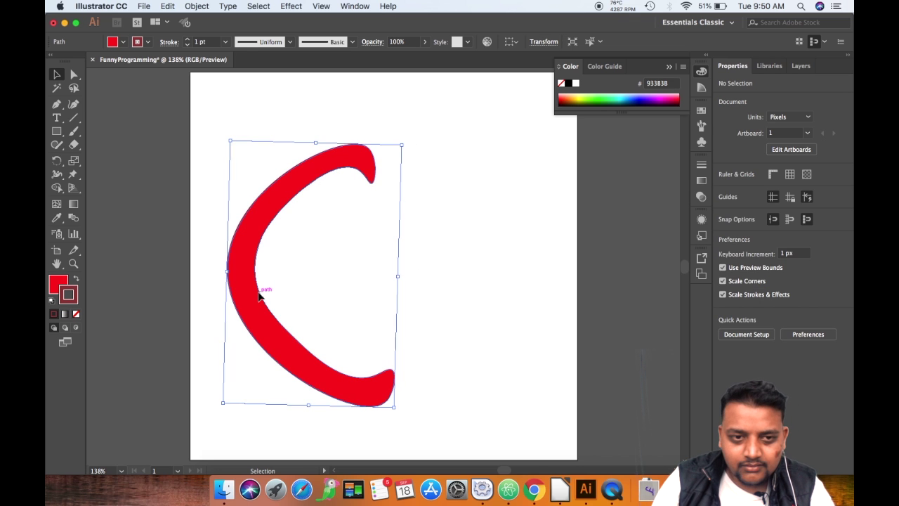
Duplicate the C, rotate the copy about 180° and move it to the artboard's right
key(a)
key(v)
alt+drag(260, 295, 335, 284)
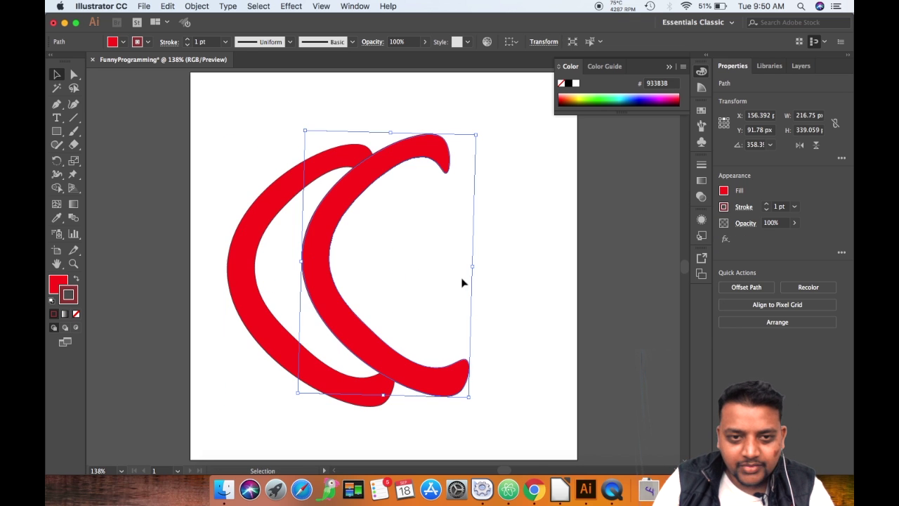
click(480, 131)
click(445, 157)
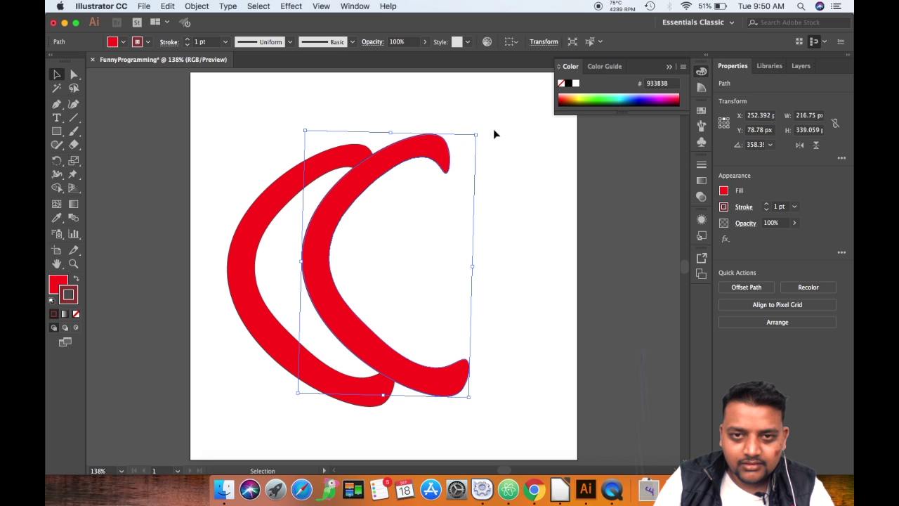
drag(481, 131, 261, 371)
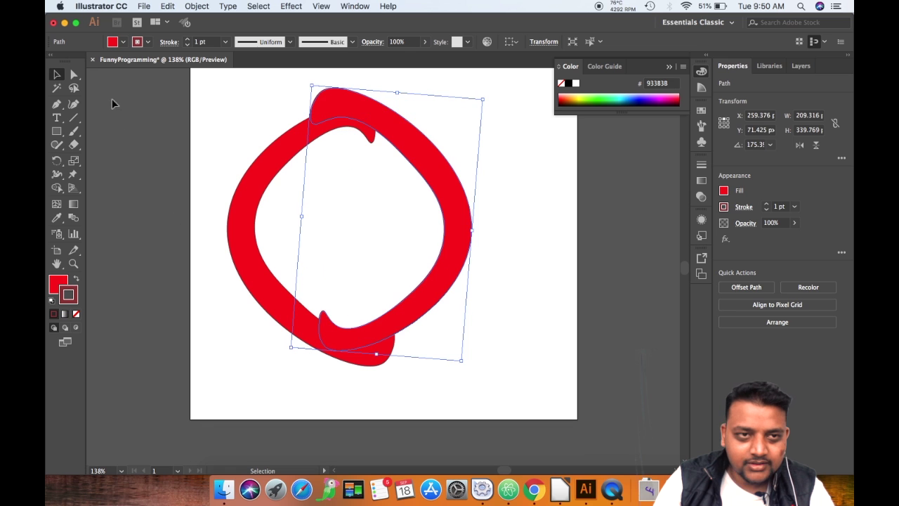
click(510, 208)
drag(457, 212, 554, 232)
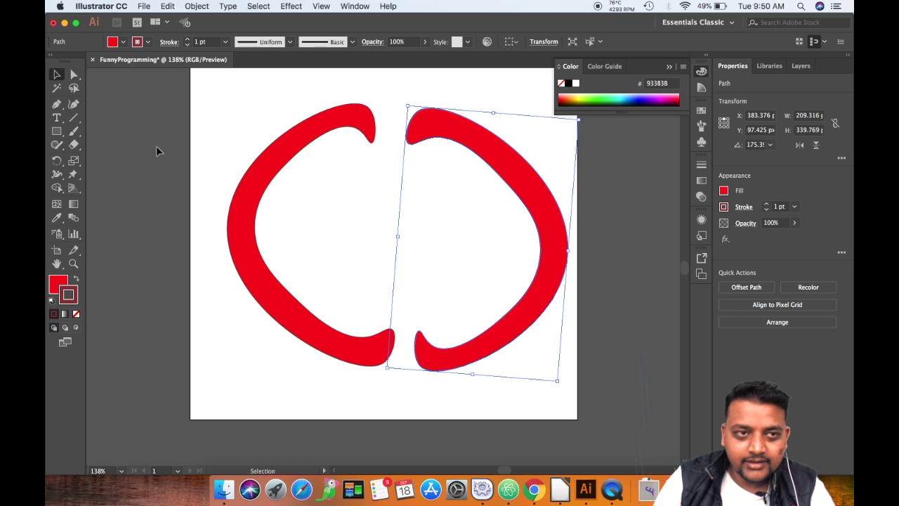
click(75, 76)
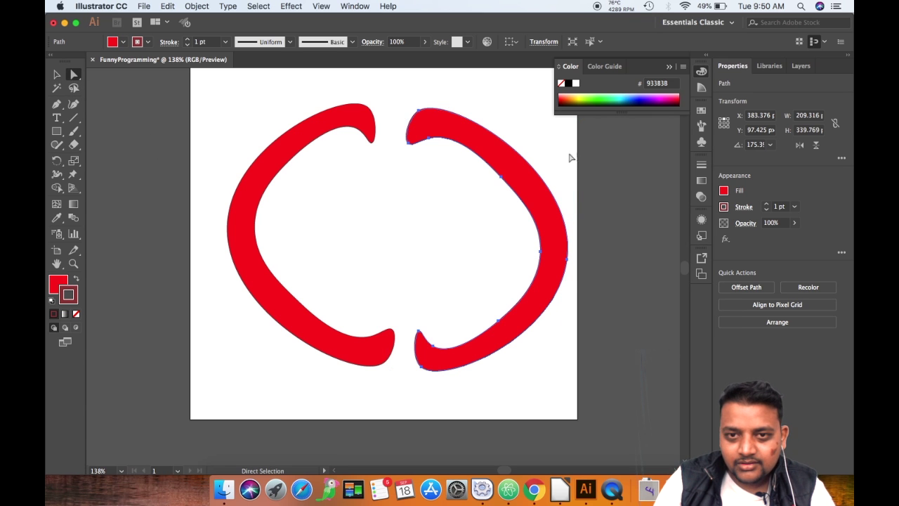
Undo the right arc's reshaping and flip the right red shape horizontally into a C
drag(500, 181, 448, 241)
key(super+z)
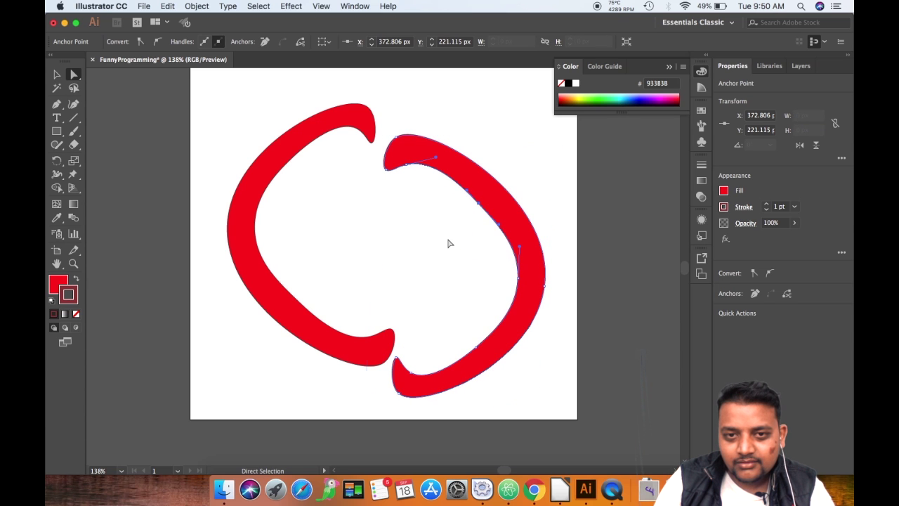
drag(525, 231, 536, 196)
click(56, 74)
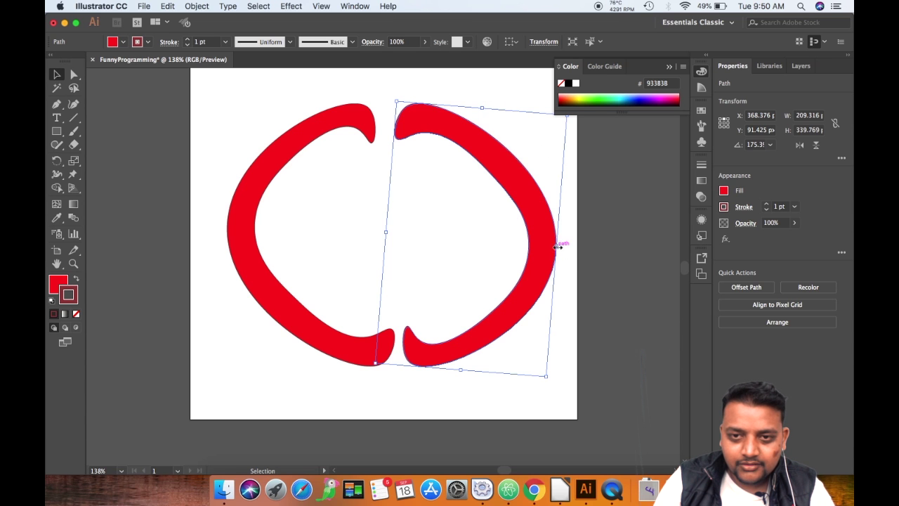
drag(558, 242, 225, 229)
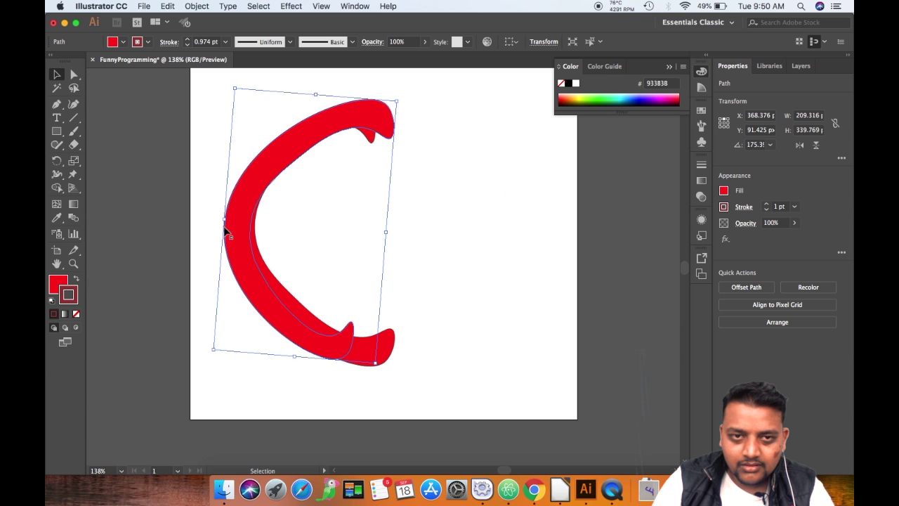
Rotate and move the flipped bracket to the right so both brackets meet at the bottom
click(403, 92)
click(383, 116)
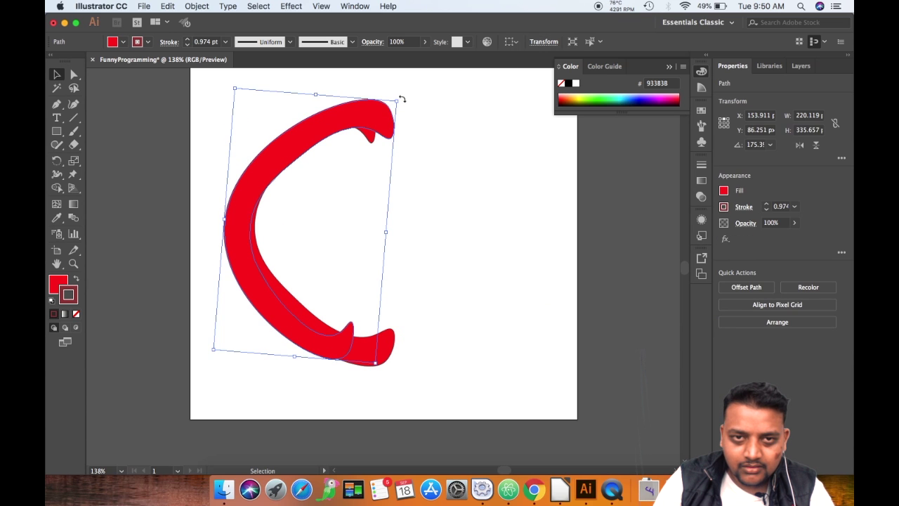
drag(399, 96, 227, 322)
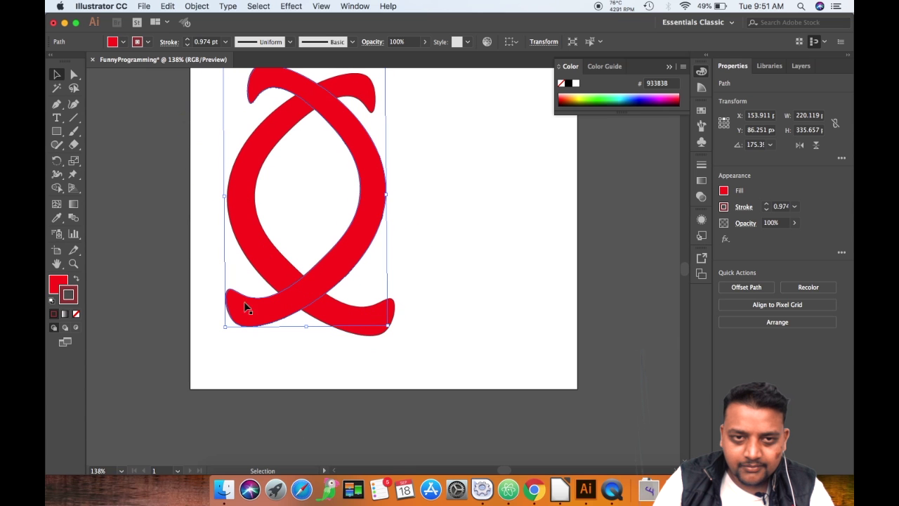
drag(382, 225, 519, 239)
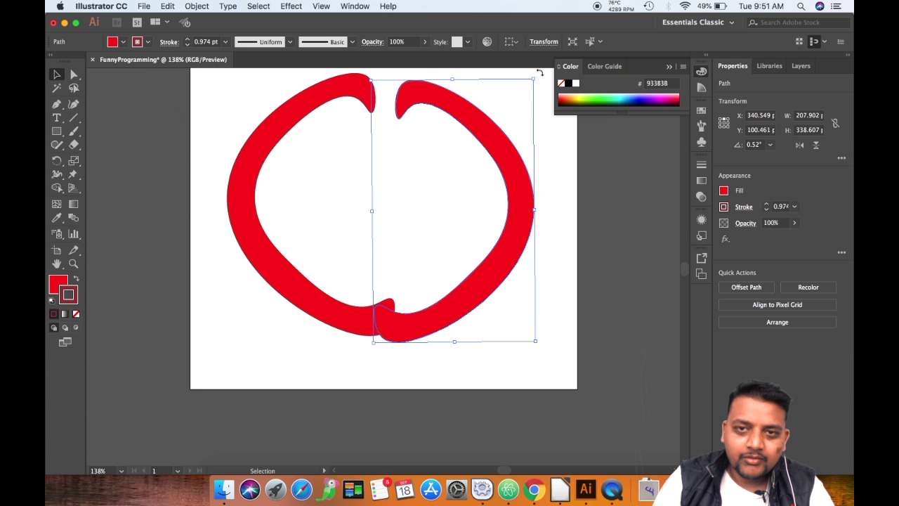
drag(538, 74, 526, 70)
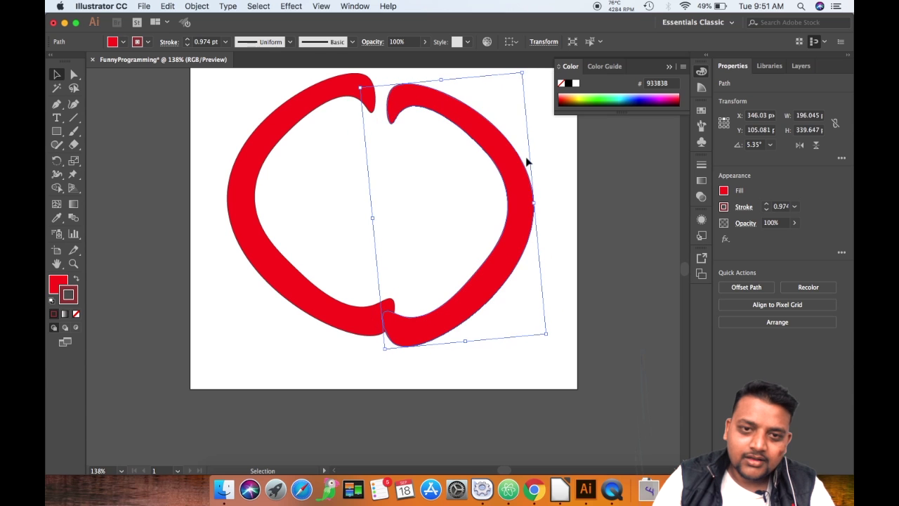
drag(520, 186, 528, 175)
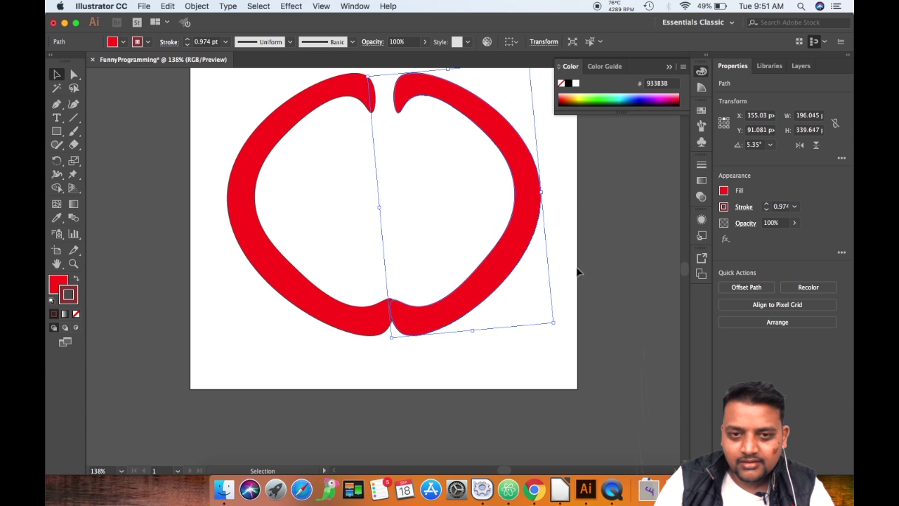
click(570, 242)
Zoom out to fit the whole artboard in the window
key(super+1)
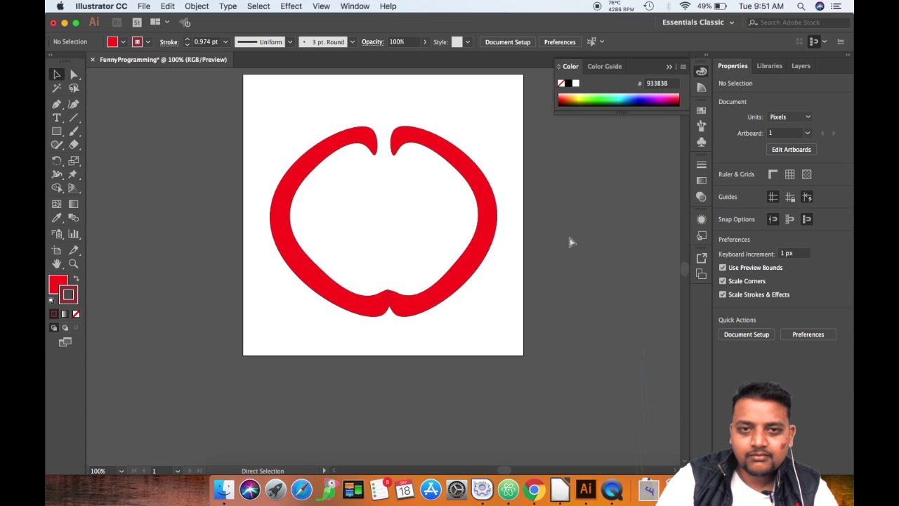
scroll(569, 242, up, 5)
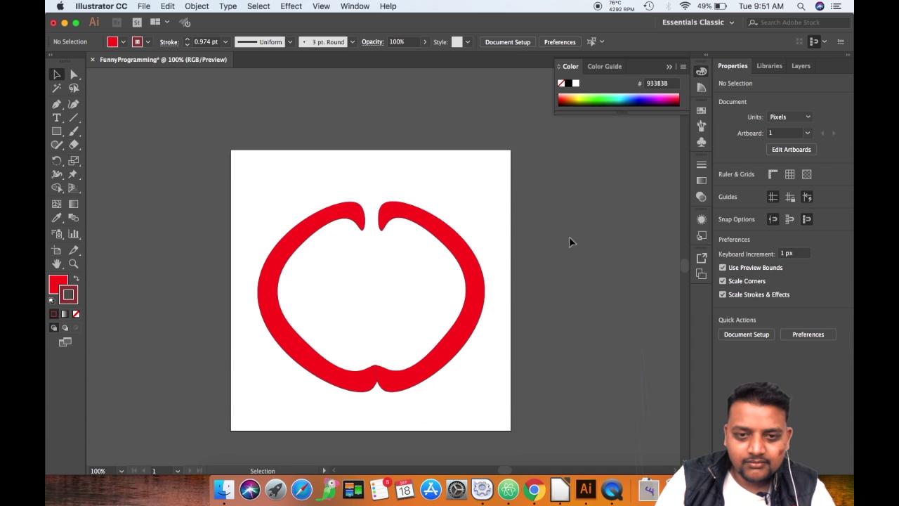
key(super+equal)
key(super+minus)
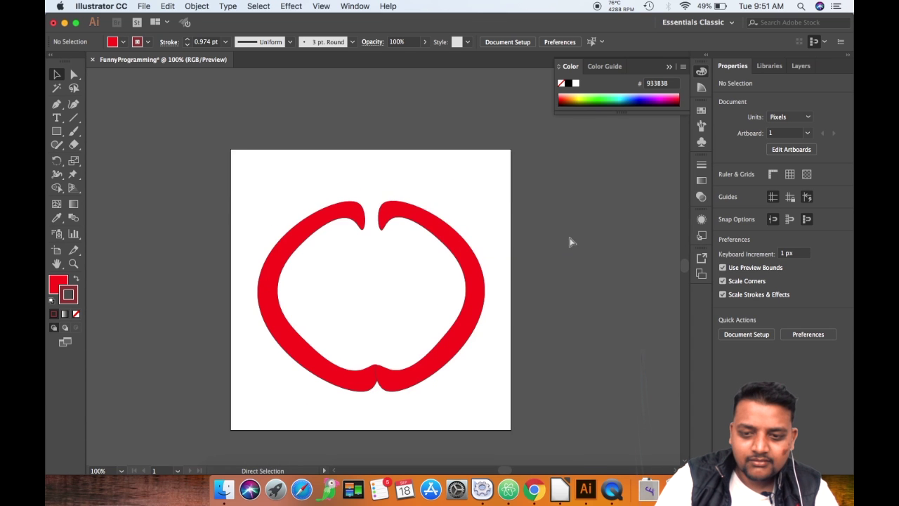
key(super+0)
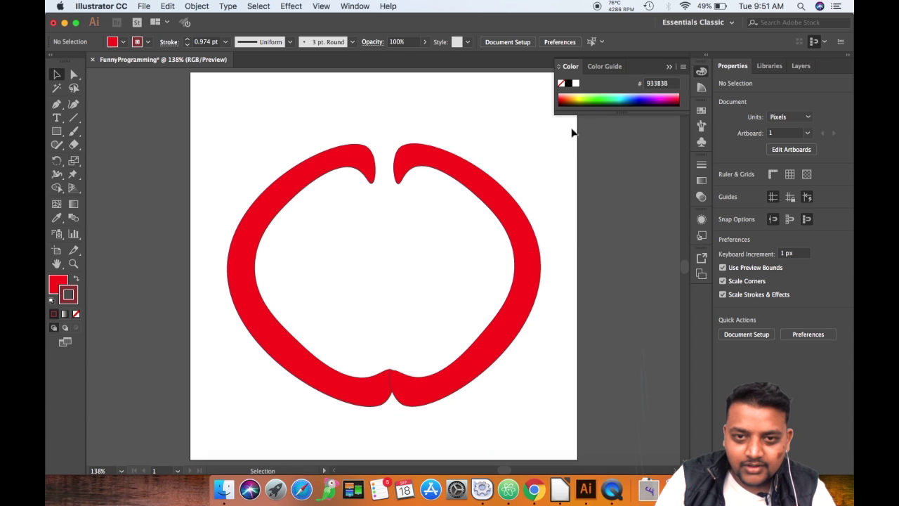
scroll(461, 367, left, 5)
scroll(462, 367, down, 3)
Select all the red bracket artwork and delete it
key(super+a)
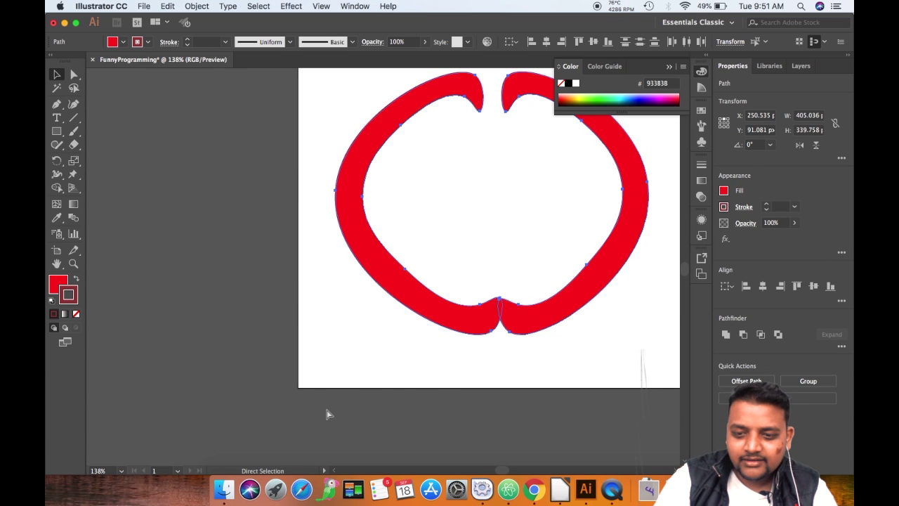
scroll(326, 413, right, 5)
scroll(325, 413, up, 3)
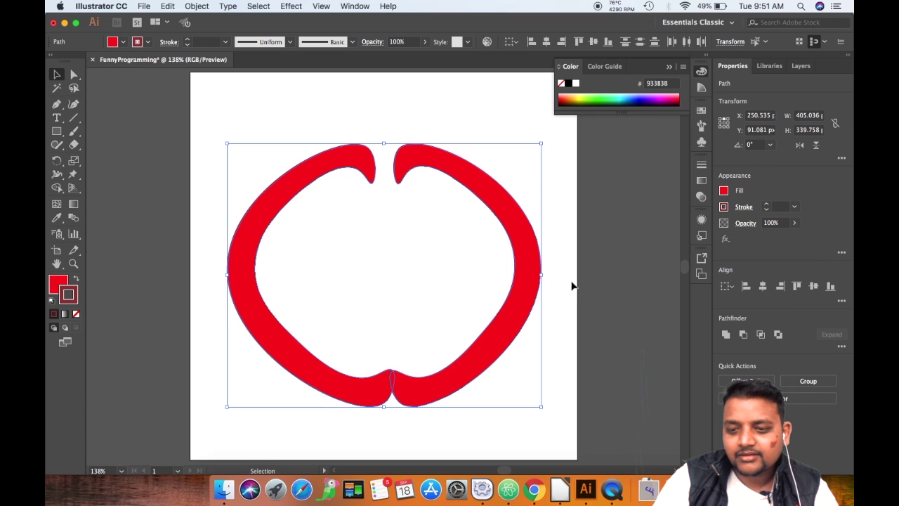
key(minus)
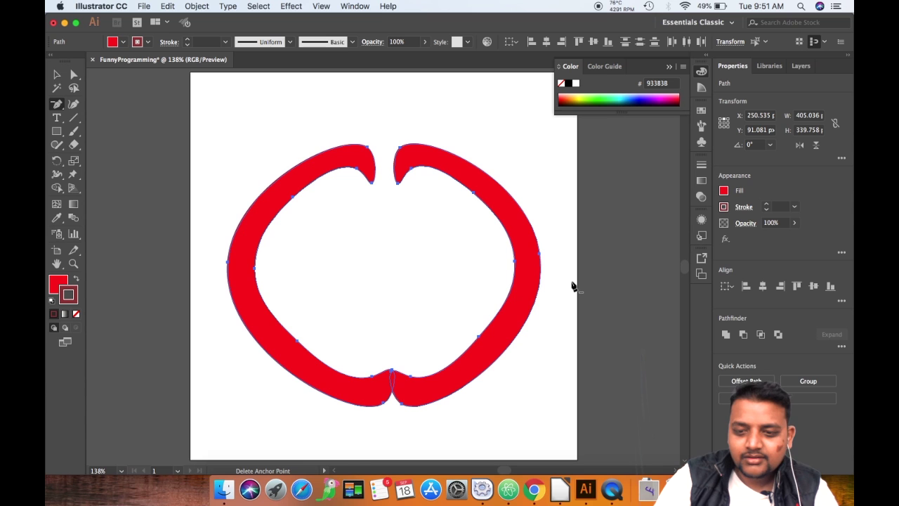
key(Delete)
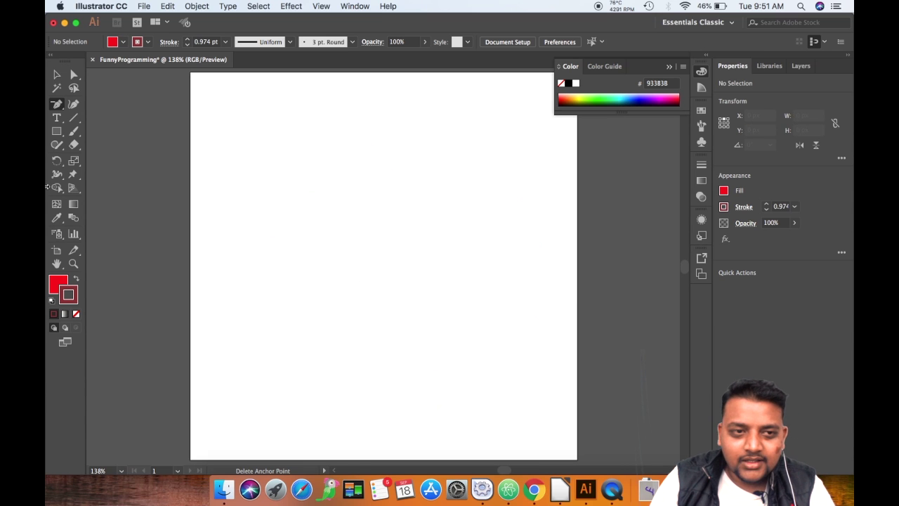
click(73, 106)
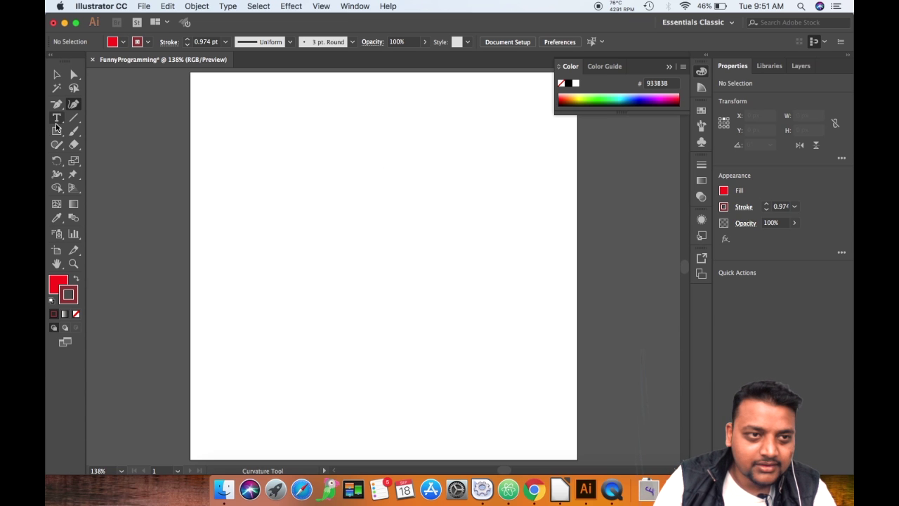
click(337, 156)
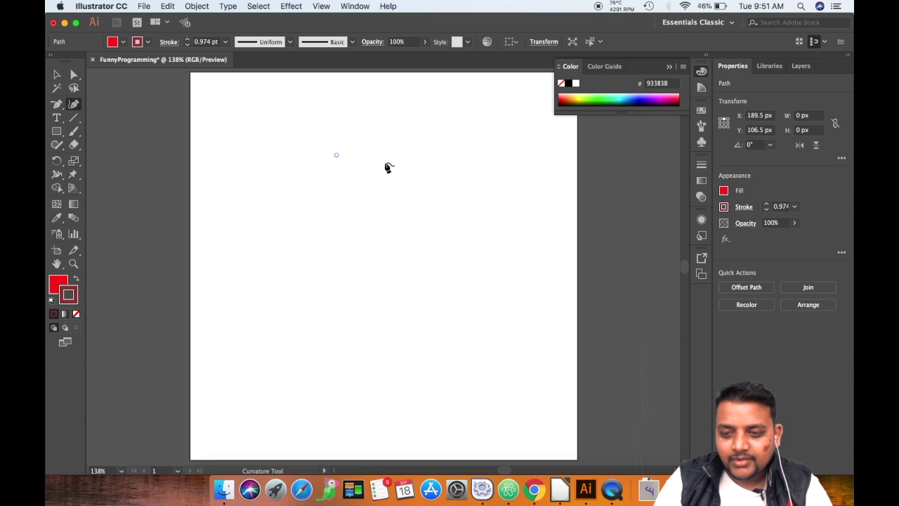
key(Escape)
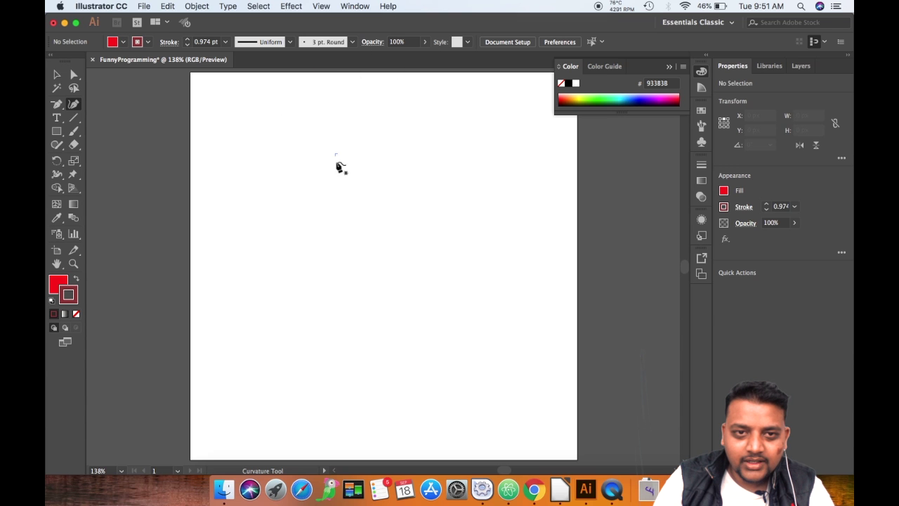
click(56, 76)
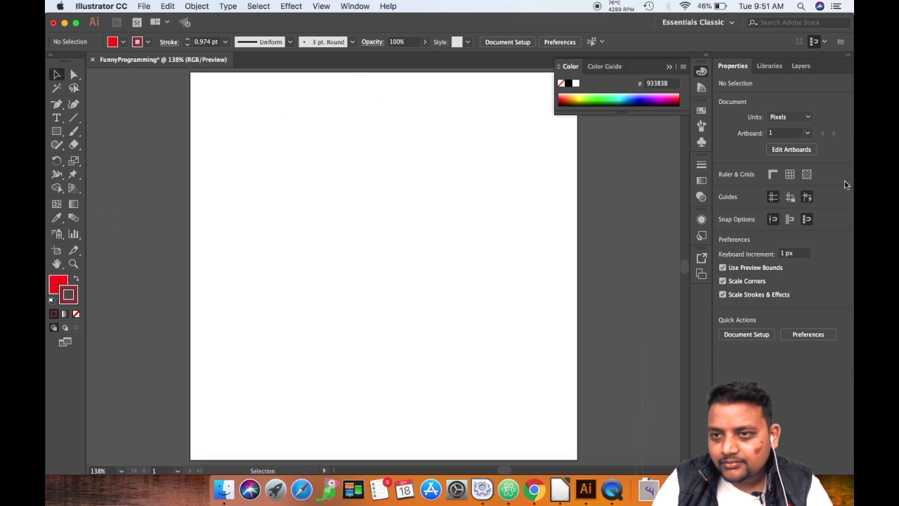
Turn on rulers and drag vertical and horizontal guides to the artboard's 250 px centre
click(774, 176)
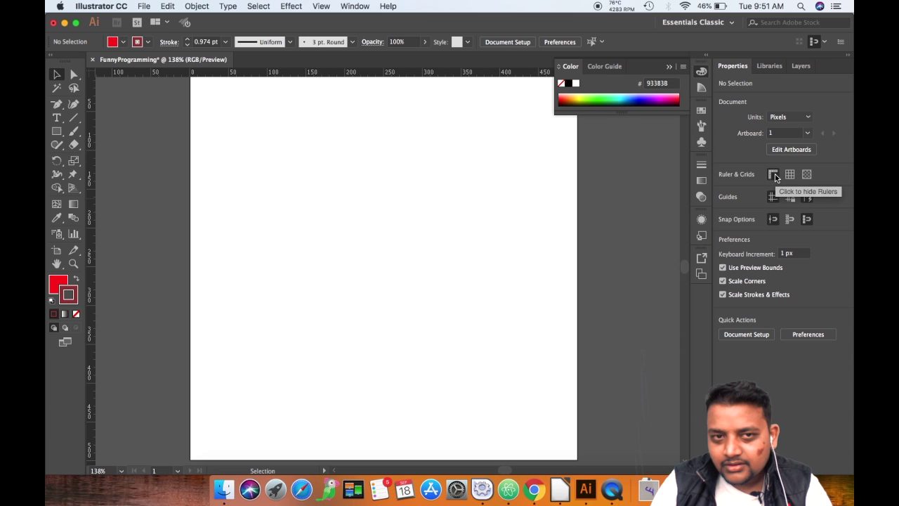
drag(89, 265, 385, 261)
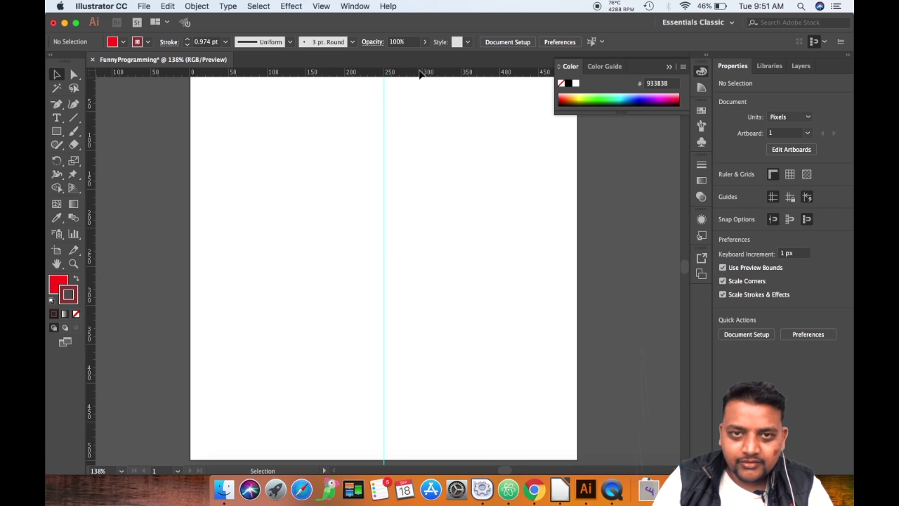
drag(421, 73, 413, 271)
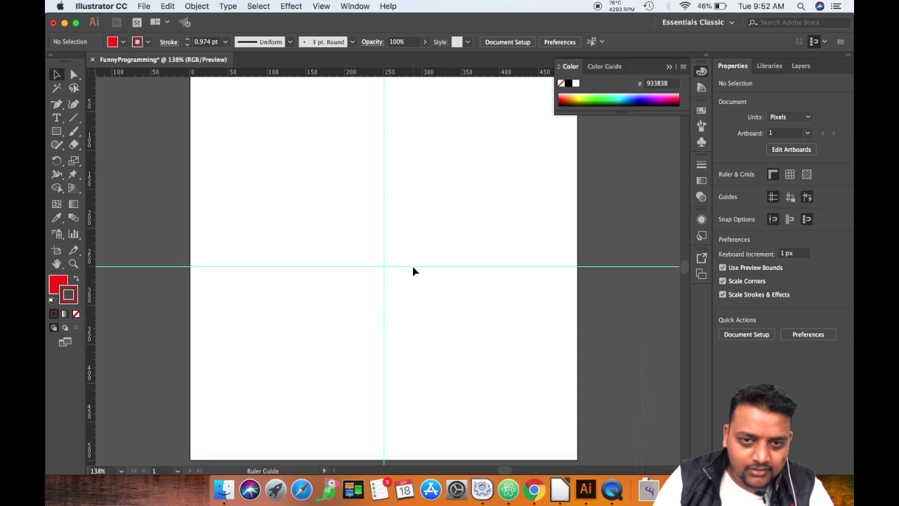
With the Curvature tool, place points at the guides' top, left, bottom and right, closing a red circle
click(75, 104)
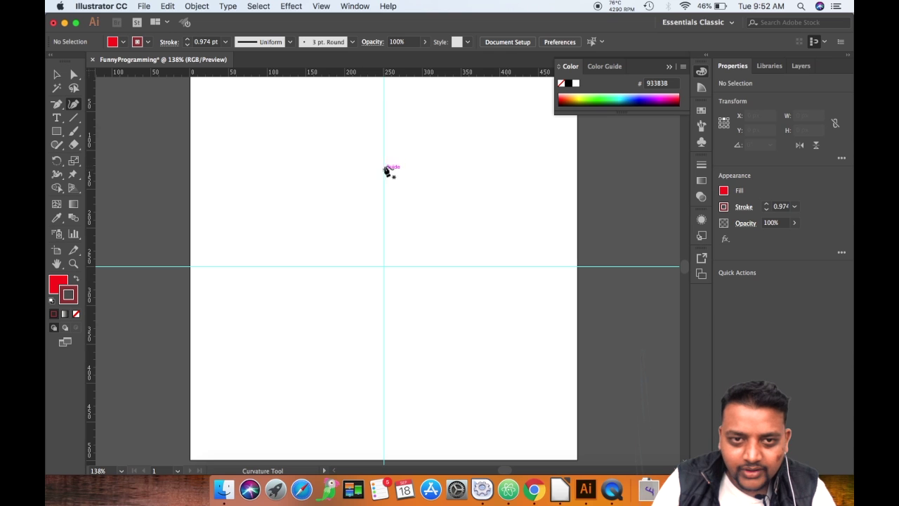
click(384, 122)
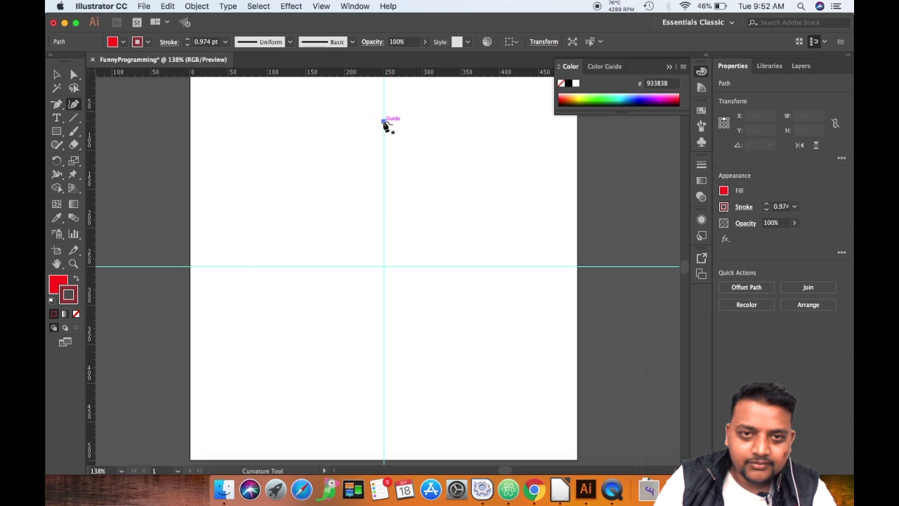
click(231, 266)
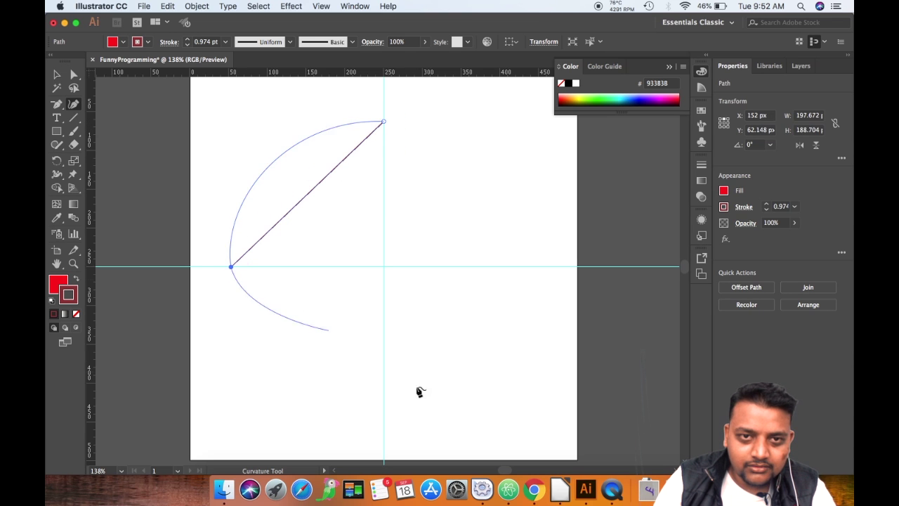
click(384, 416)
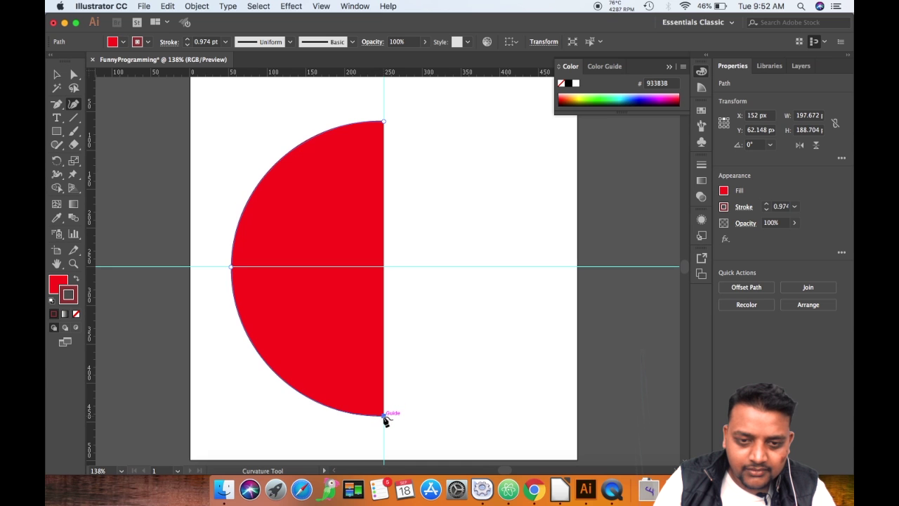
click(547, 266)
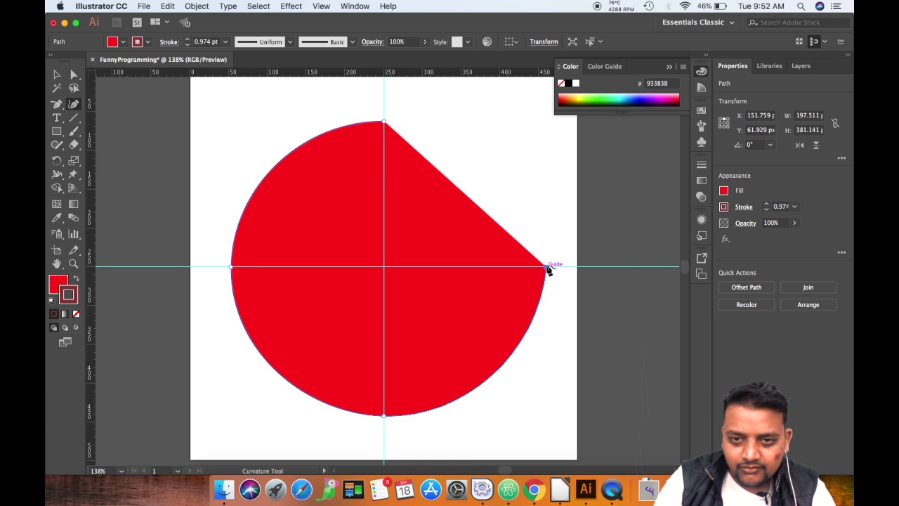
click(383, 123)
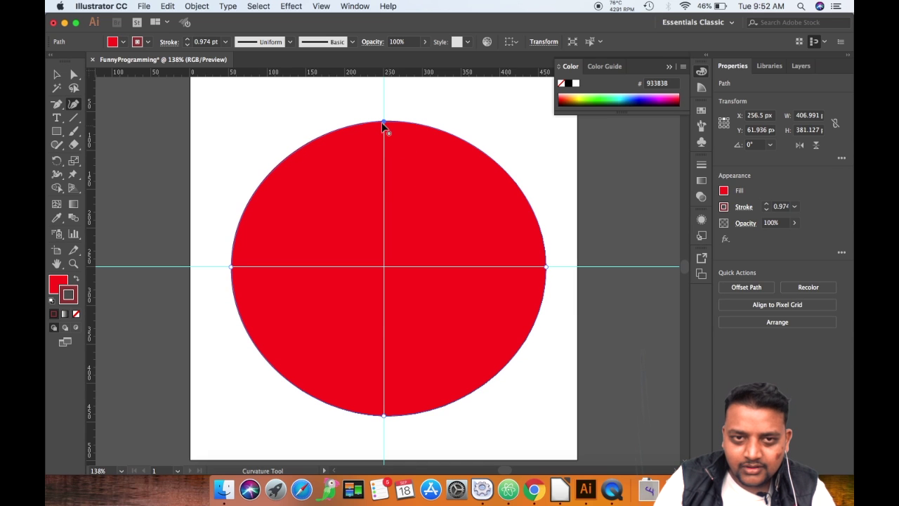